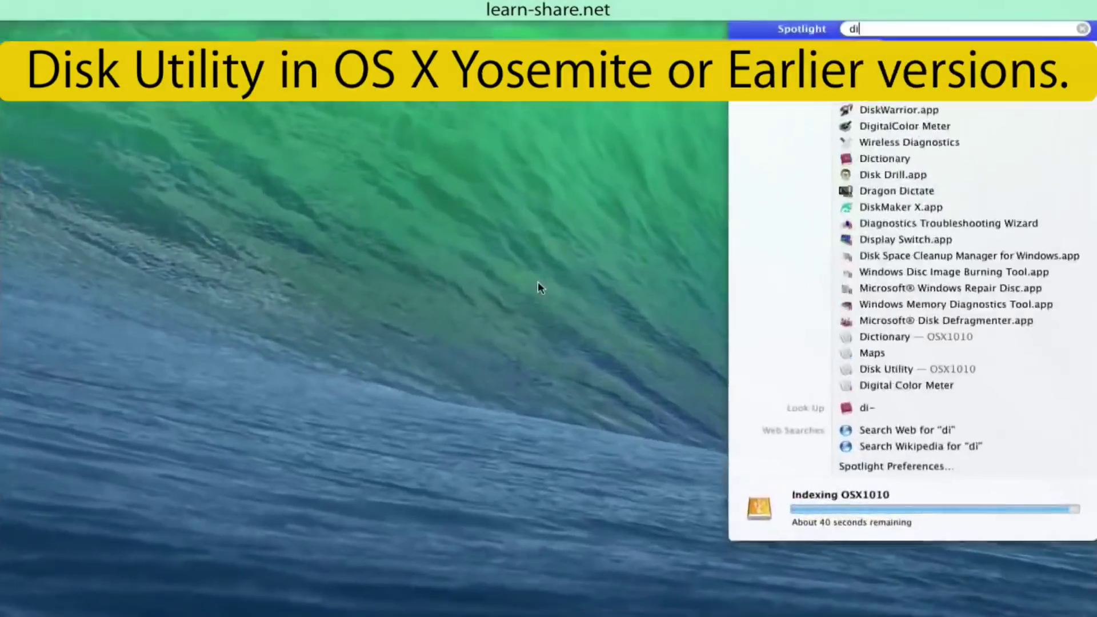
Step: Launch Disk Utility and select the OSX1010 volume on the 250.06 GB external disk
text(sk)
key(Return)
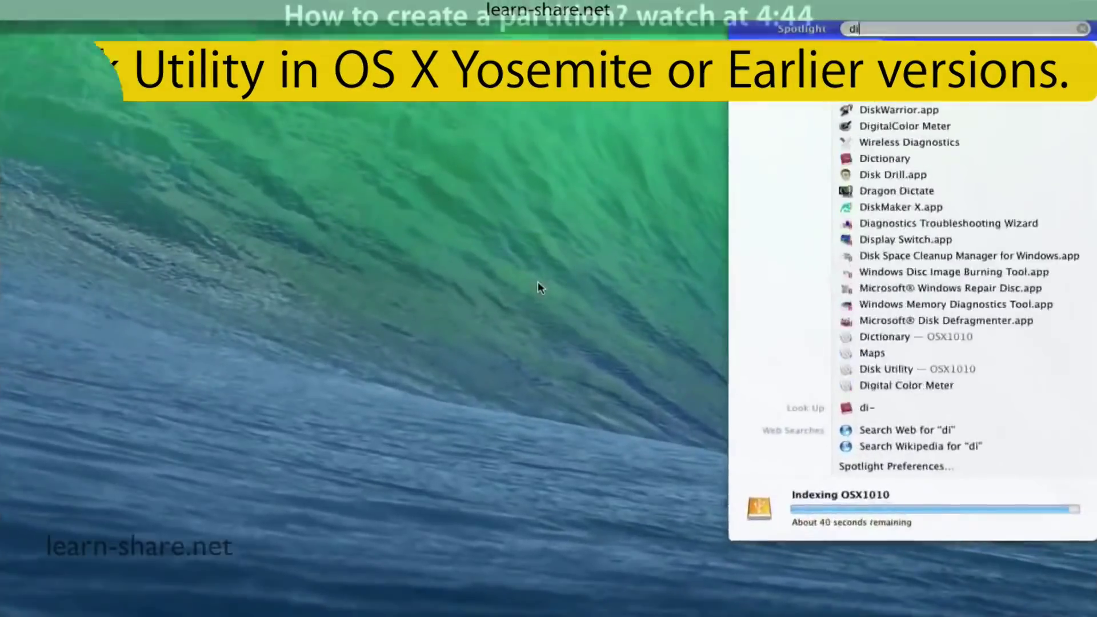
text(sk)
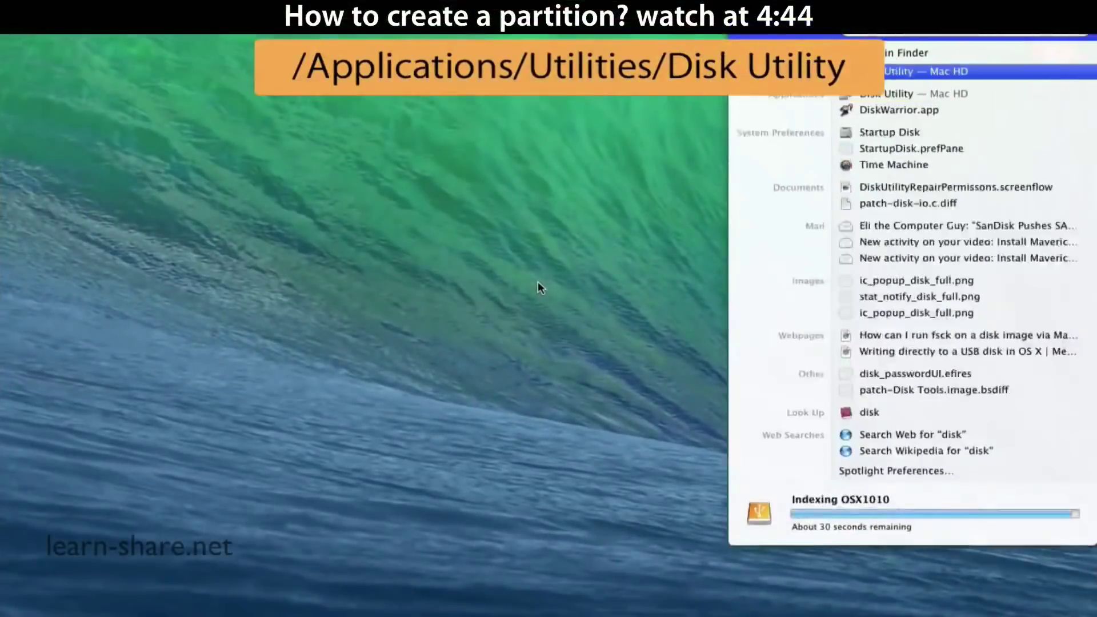
key(Escape)
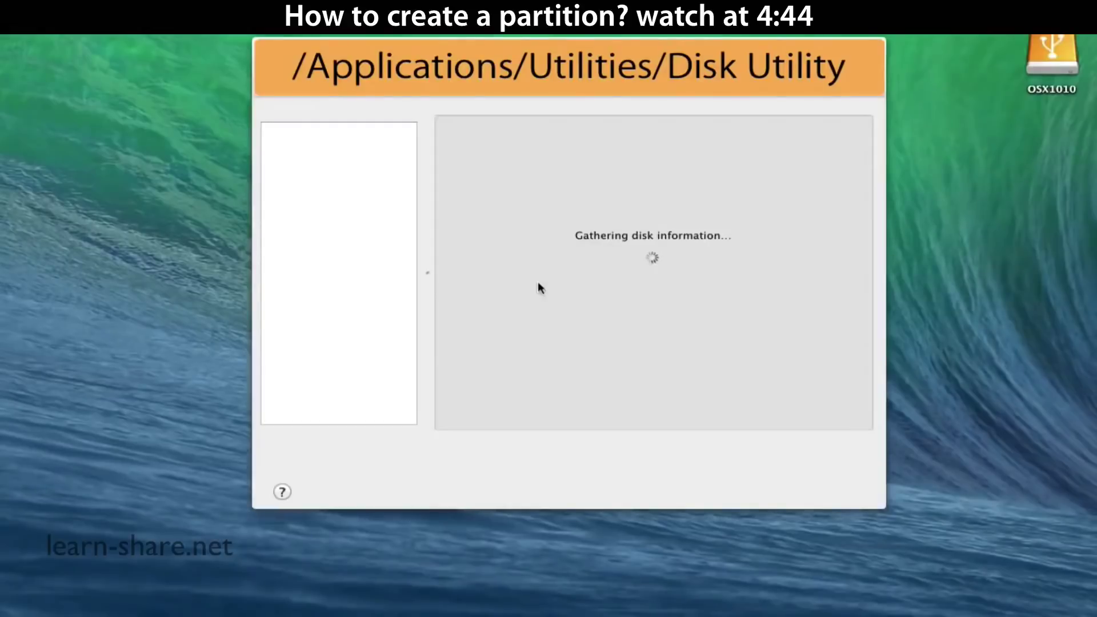
click(332, 178)
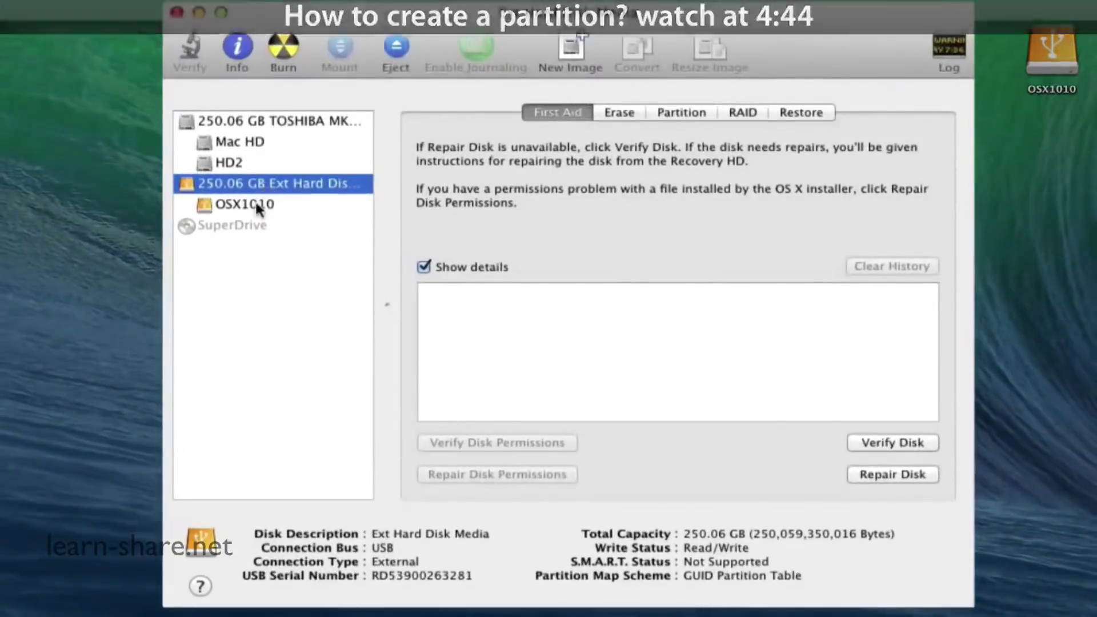
click(267, 205)
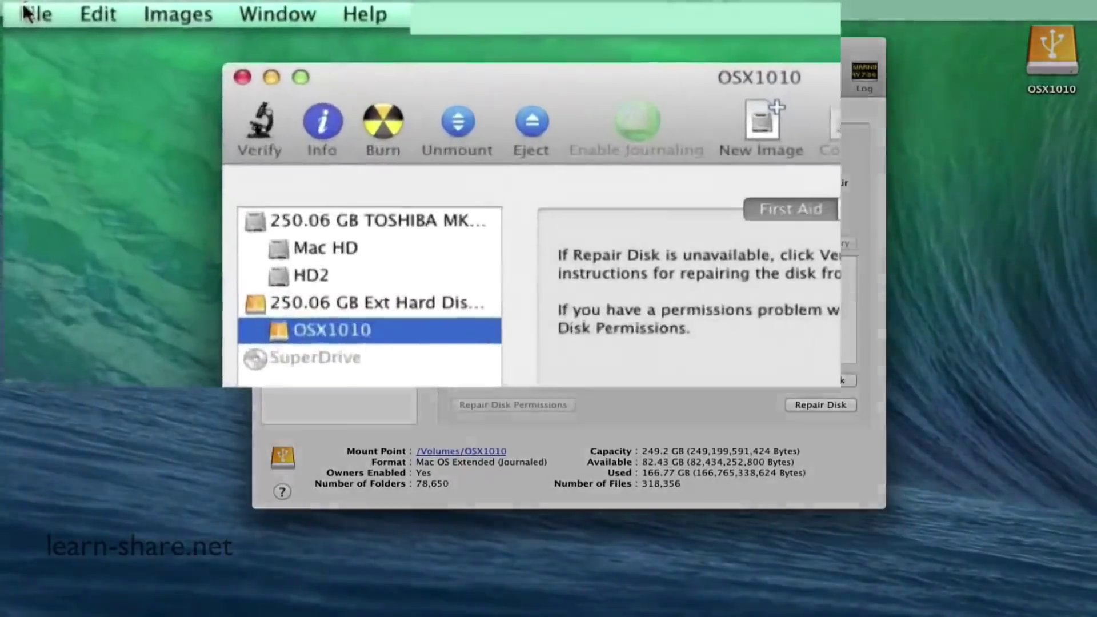
Step: Start a new blank disk image named MACBackup with volume name MacBackup
click(27, 12)
mouse_move(117, 75)
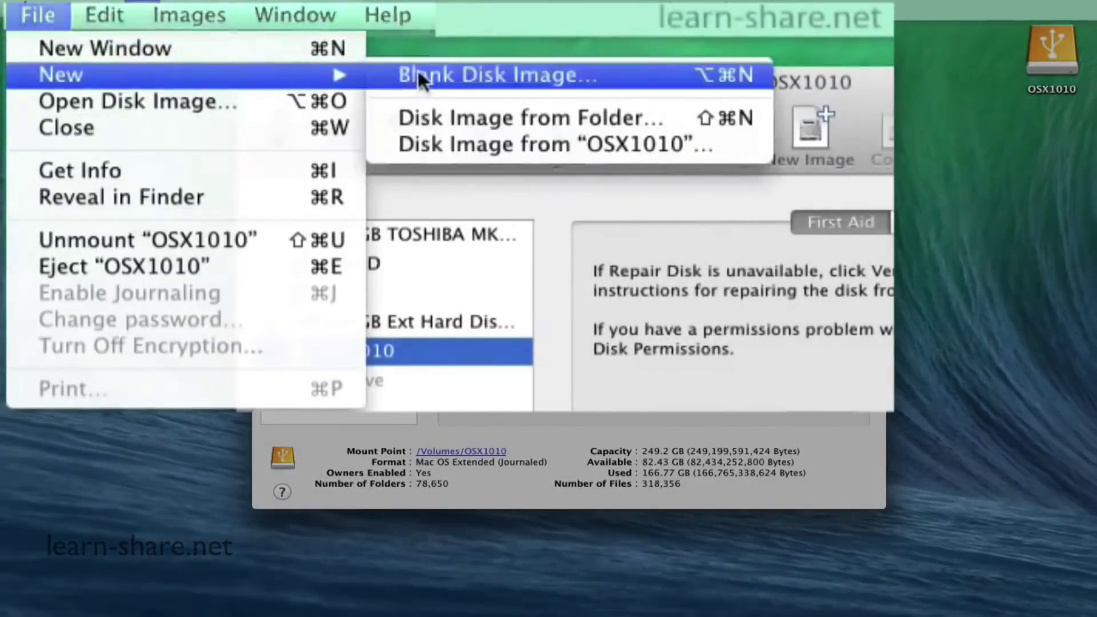
click(418, 74)
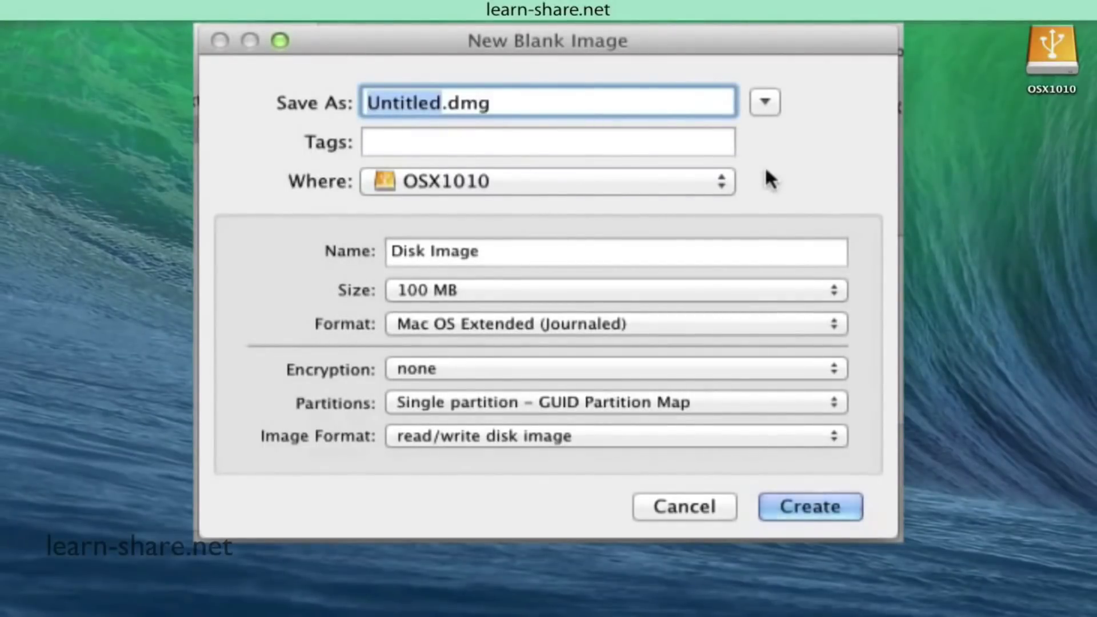
text(MACBackup)
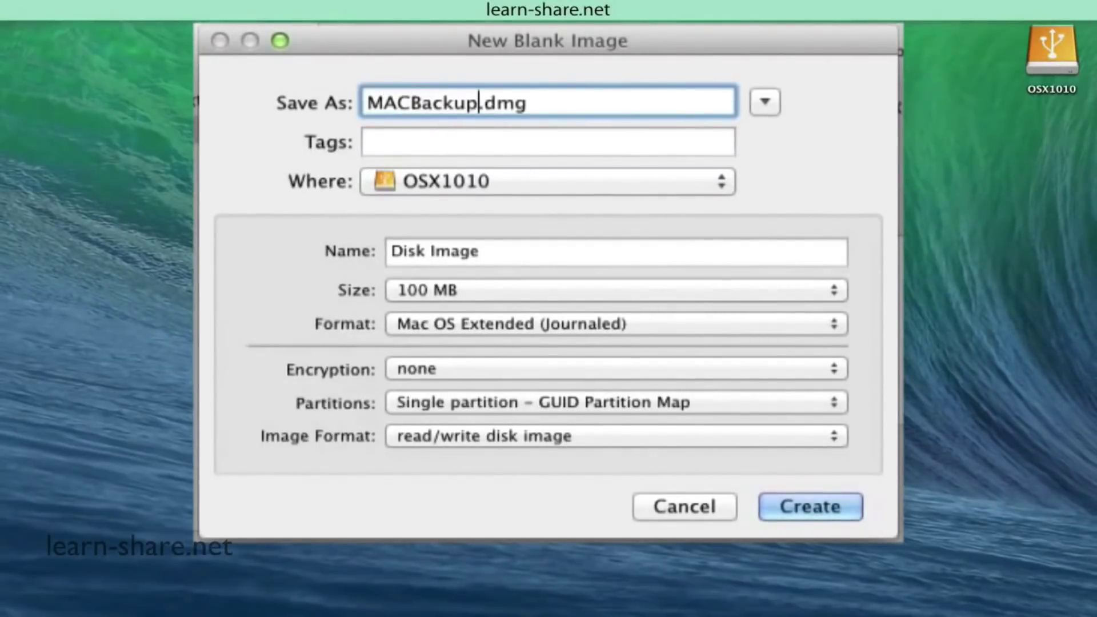
key(Tab)
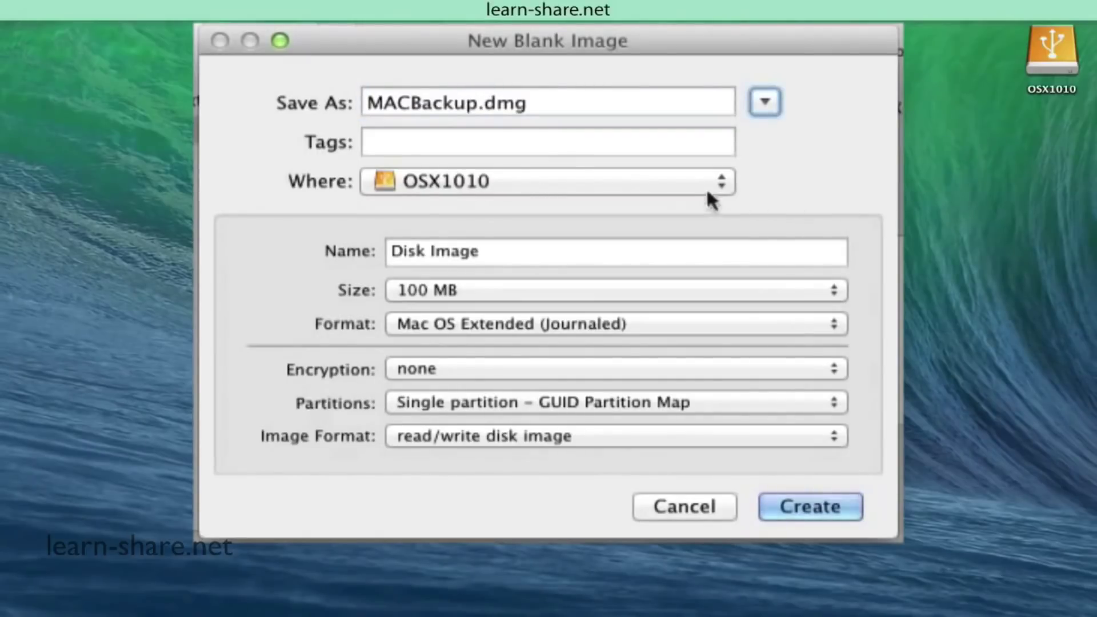
click(496, 253)
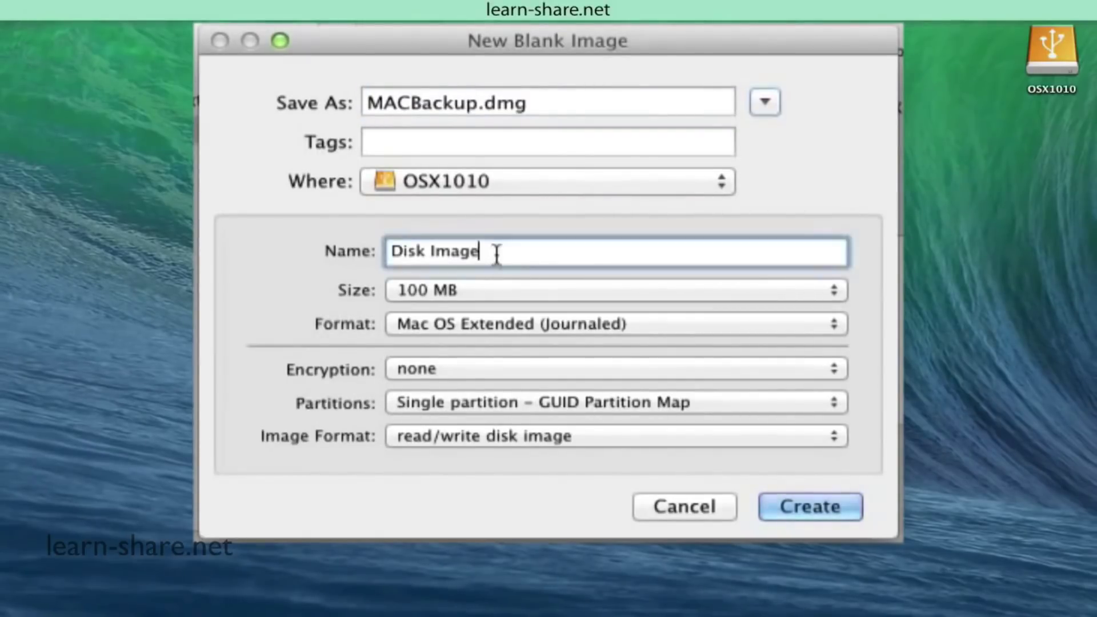
triple_click(495, 252)
text(M)
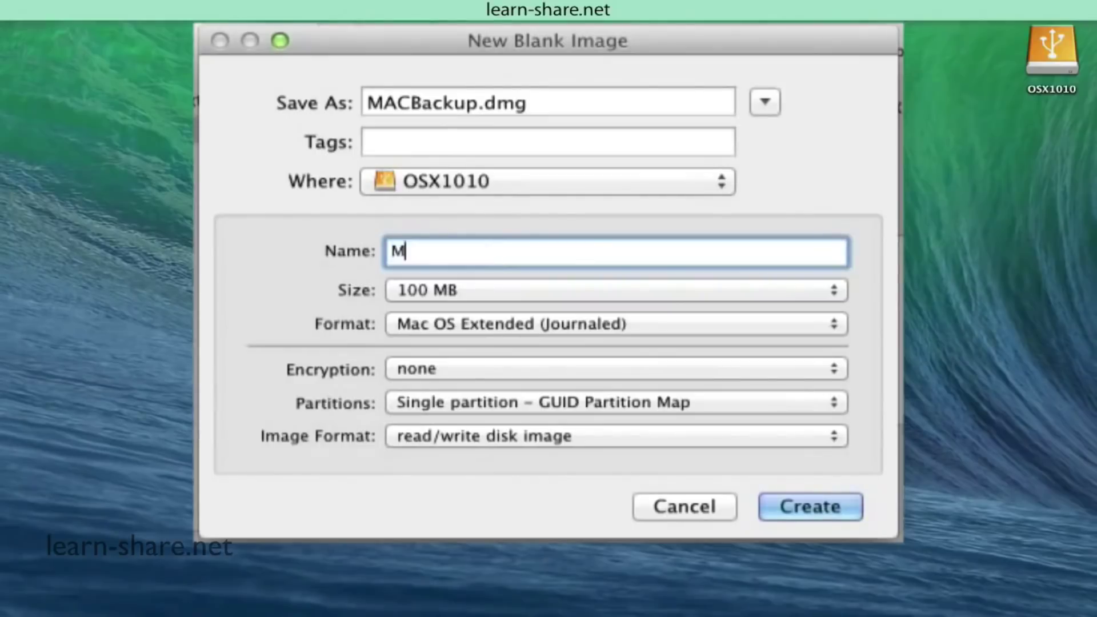
text(acBackup)
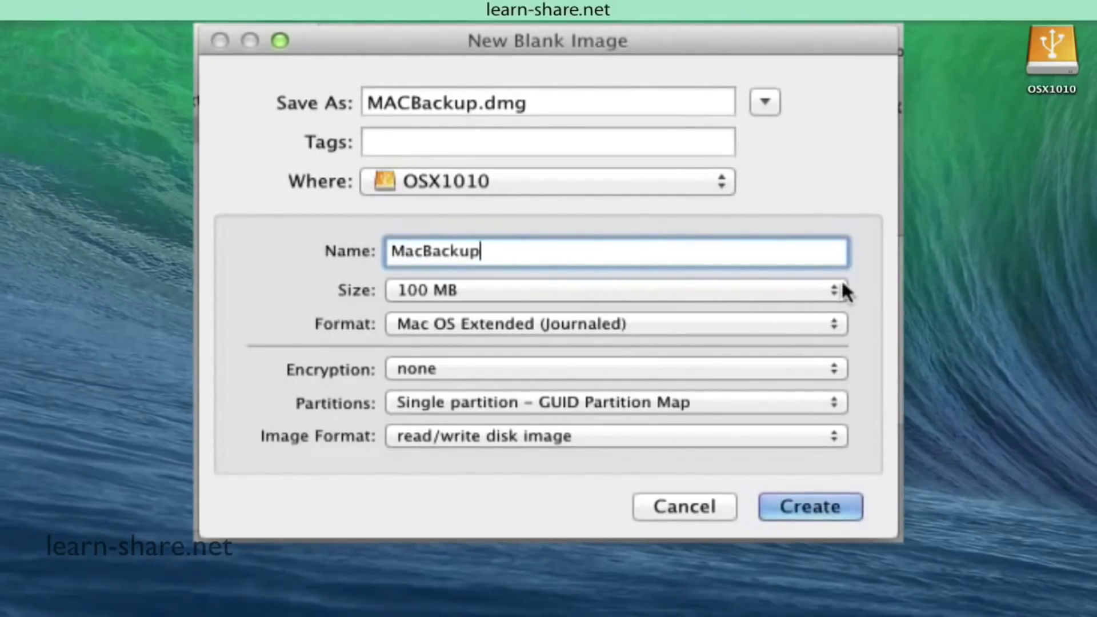
Step: Enter a custom 250 GB image size and keep the Mac OS Extended (Journaled) format
click(824, 290)
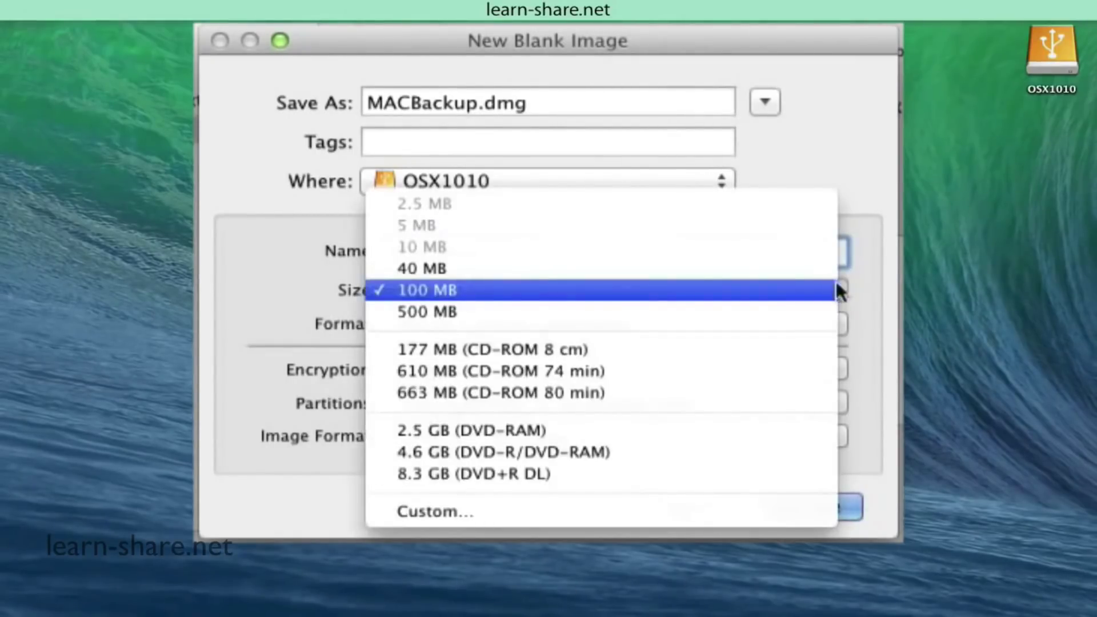
click(478, 505)
click(719, 132)
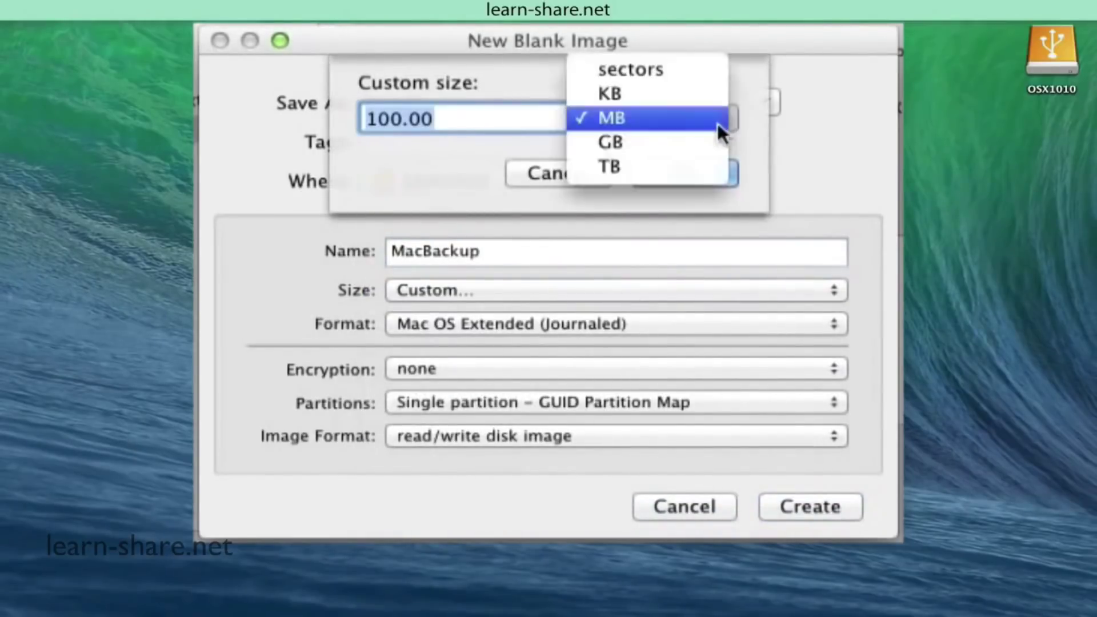
click(657, 142)
text(250)
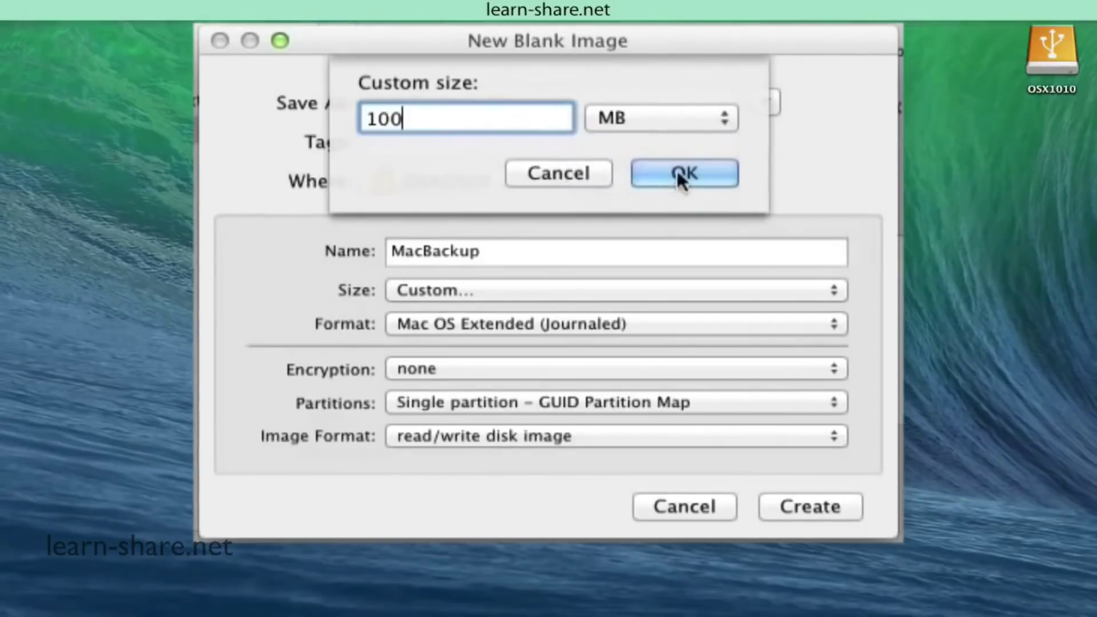
click(680, 168)
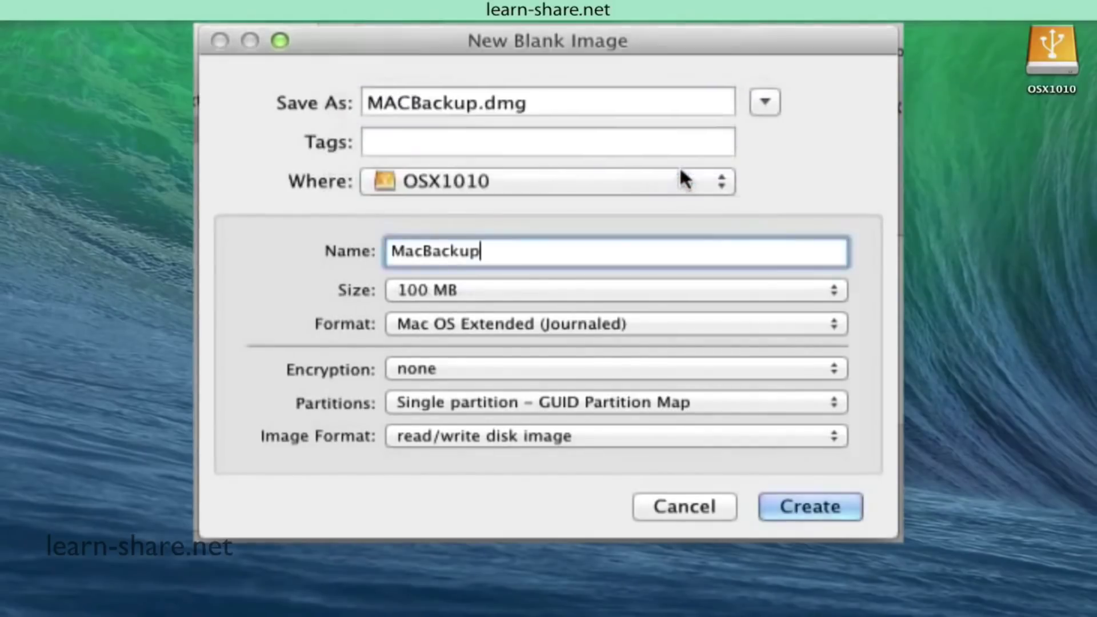
click(643, 323)
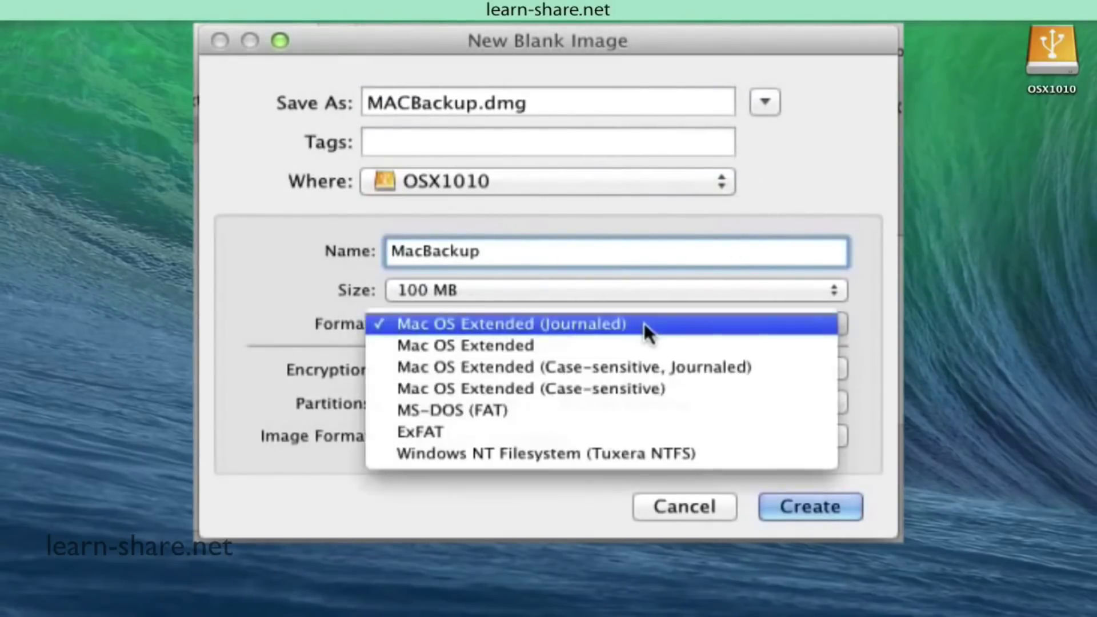
click(643, 323)
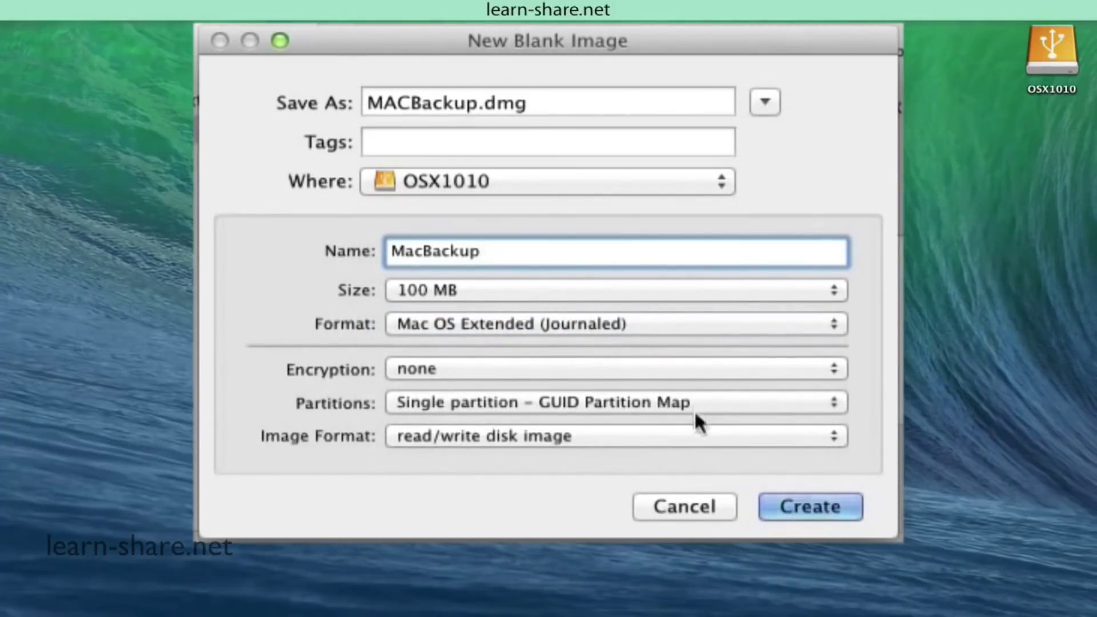
Step: Create the MACBackup.dmg image, then set up restoring the TOSHIBA disk onto MacBackup
click(795, 499)
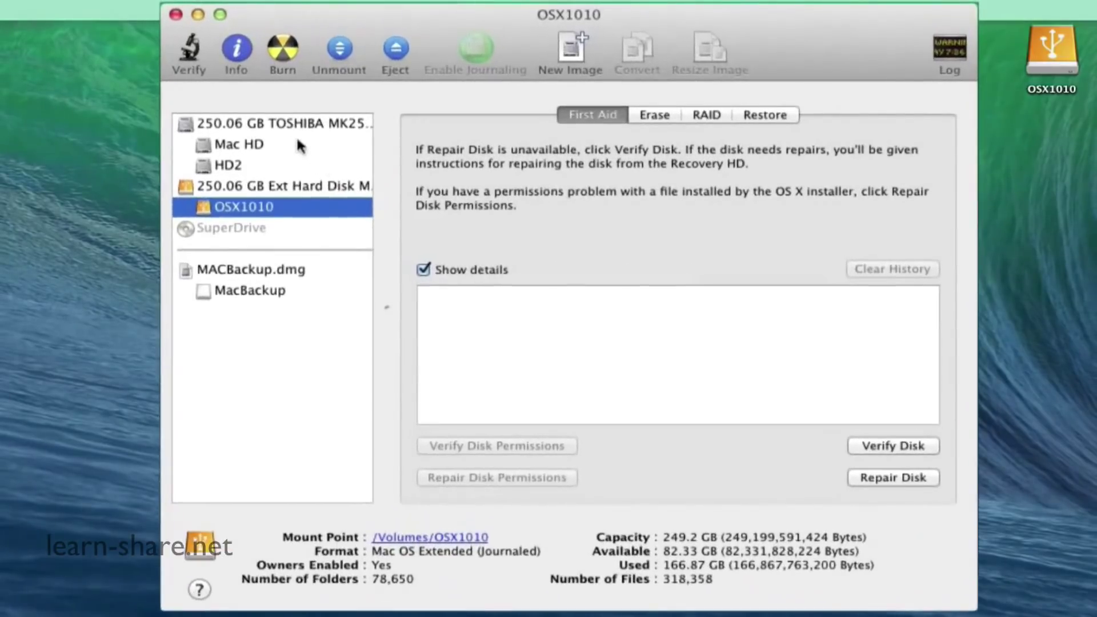
click(286, 127)
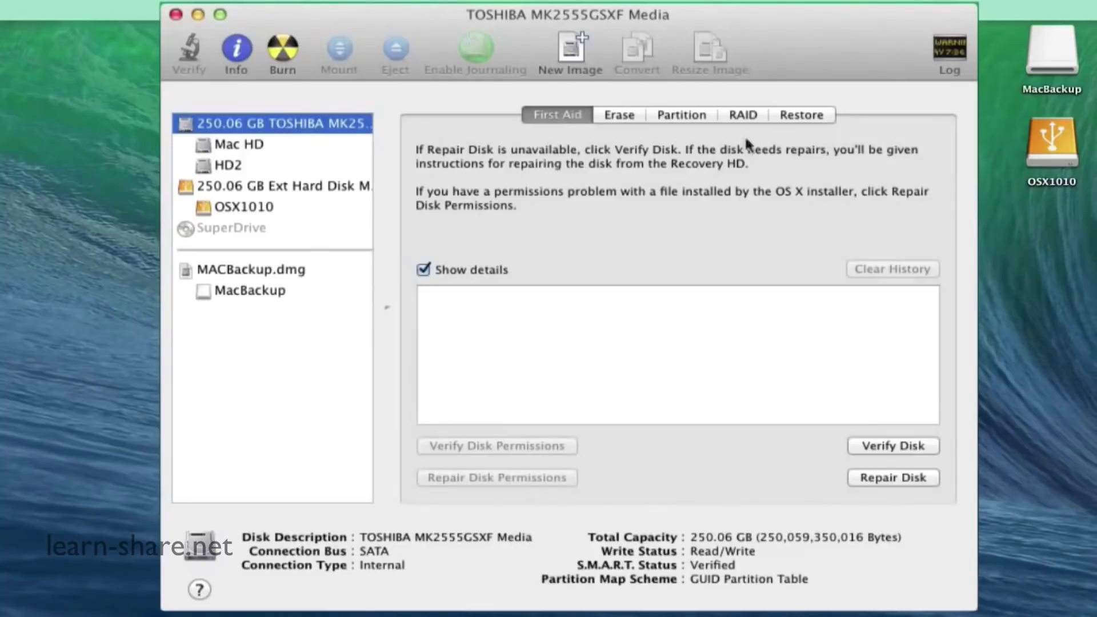
click(792, 117)
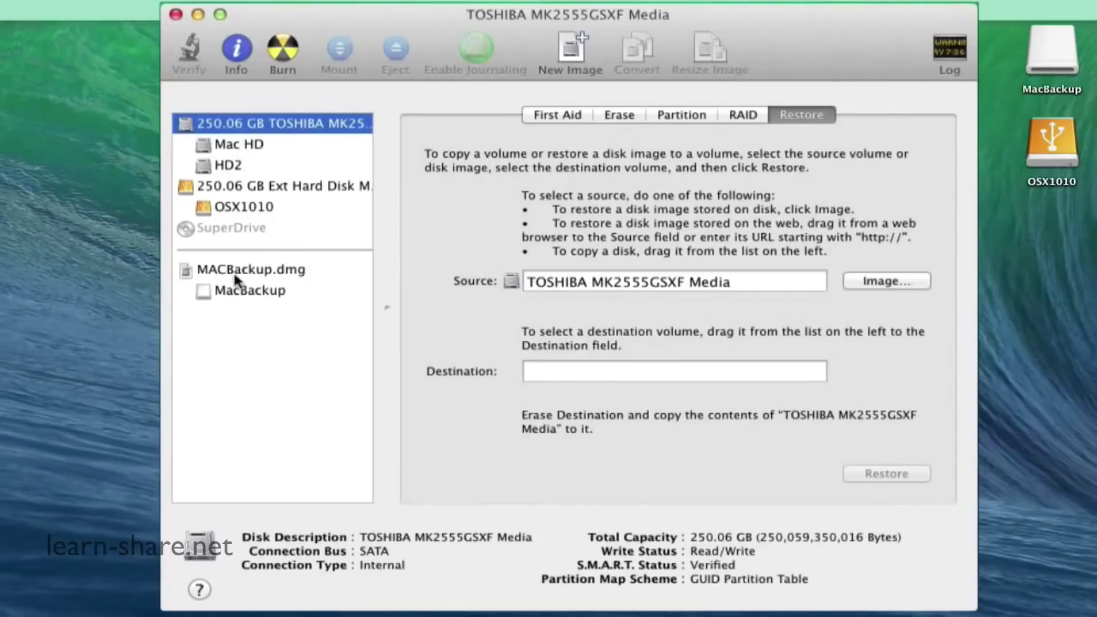
drag(246, 290, 585, 376)
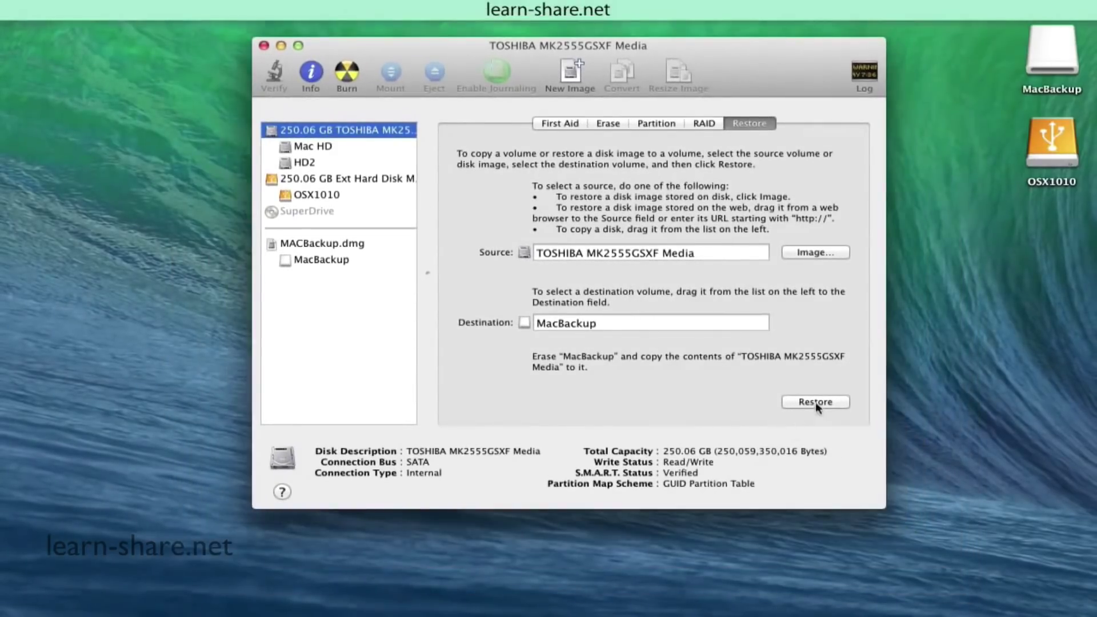
click(816, 402)
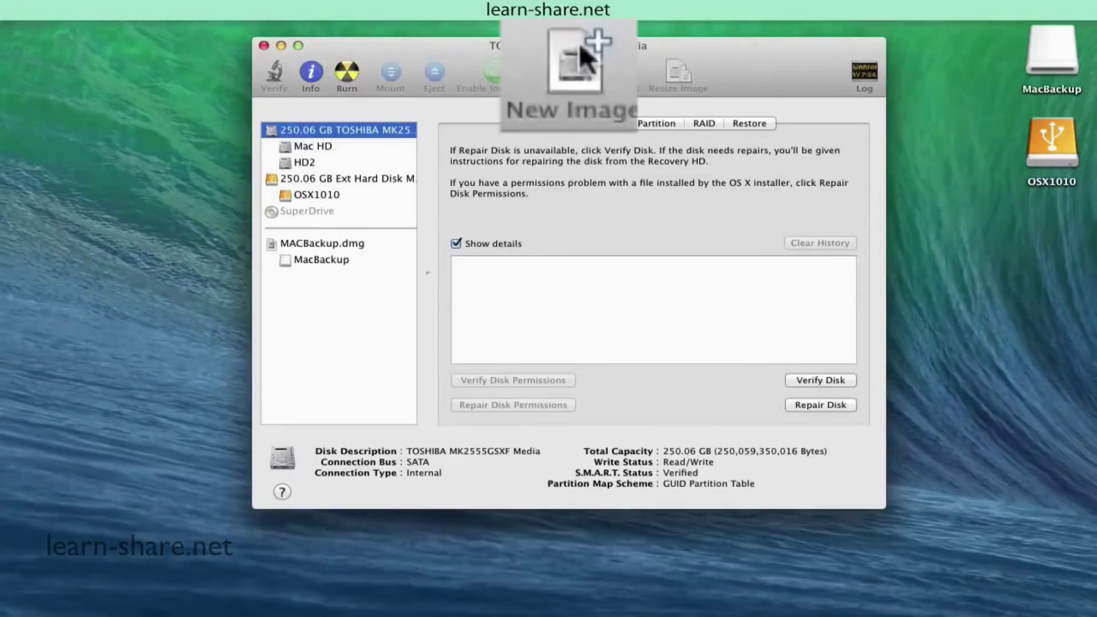
Step: Save a compressed MacBackup.dmg image of the TOSHIBA disk to OSX1010
click(571, 71)
text(MacBackup.dmg)
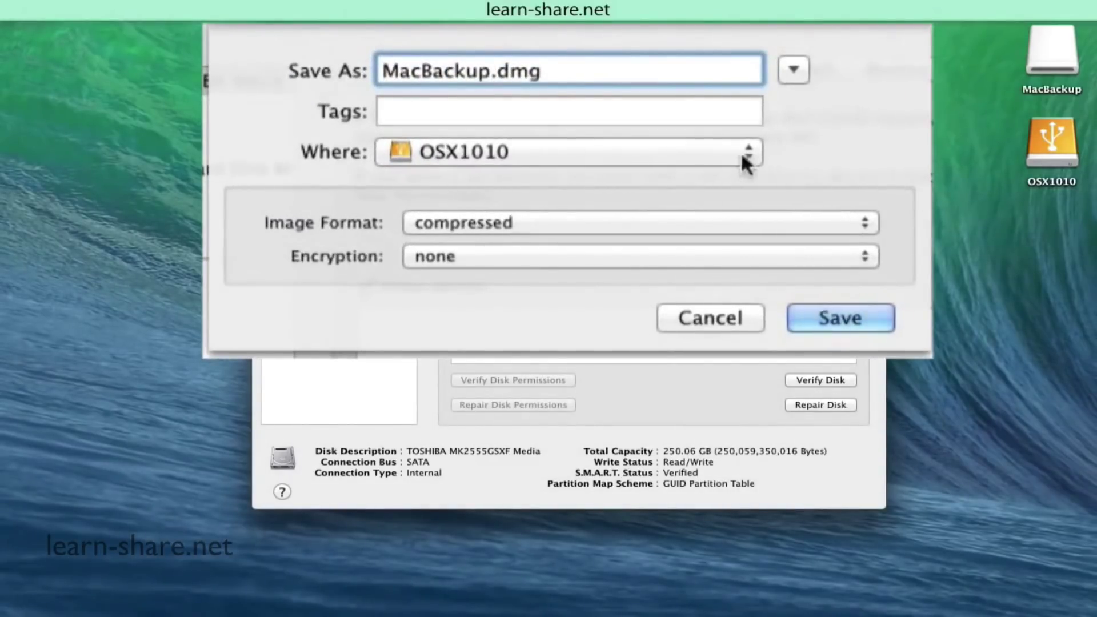
click(661, 152)
click(428, 156)
click(825, 320)
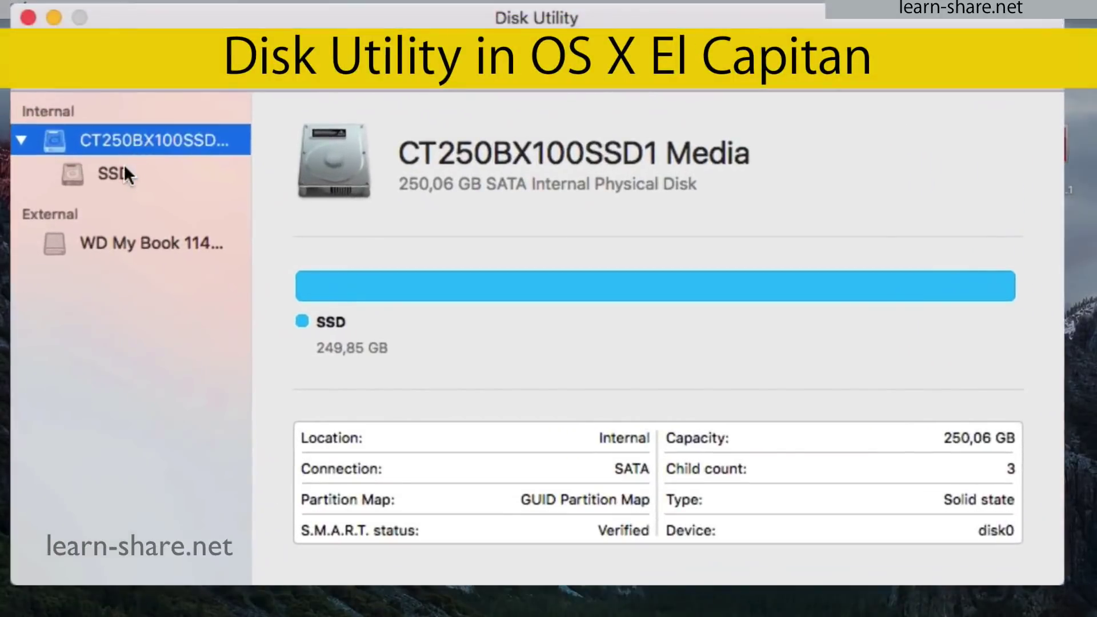
Step: Start a new image from a folder, choosing the SSD drive as the source
click(124, 167)
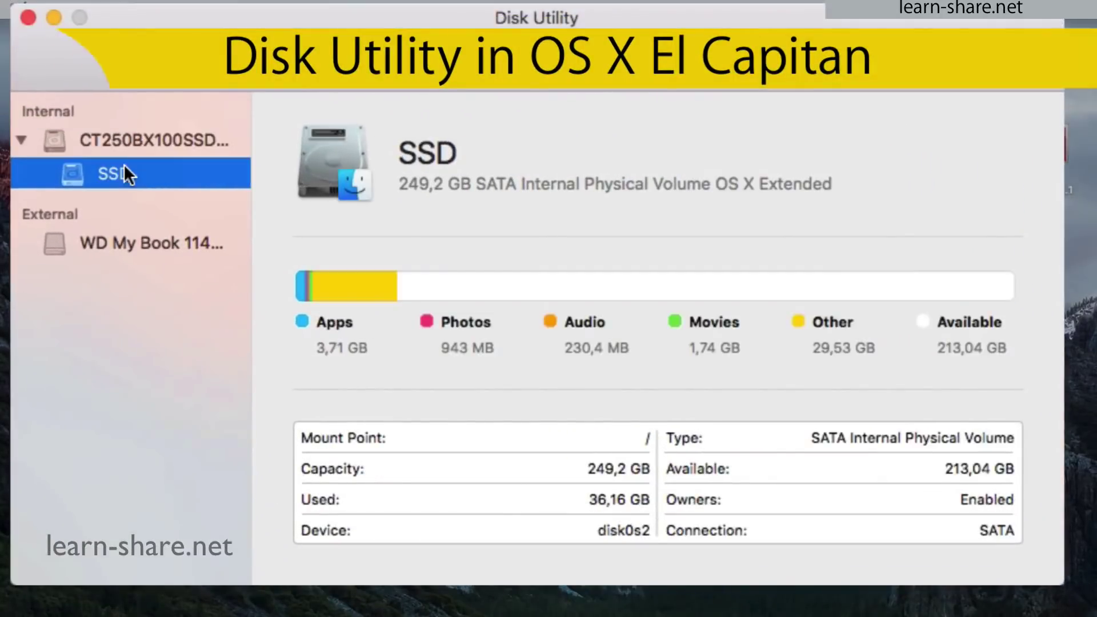
click(123, 144)
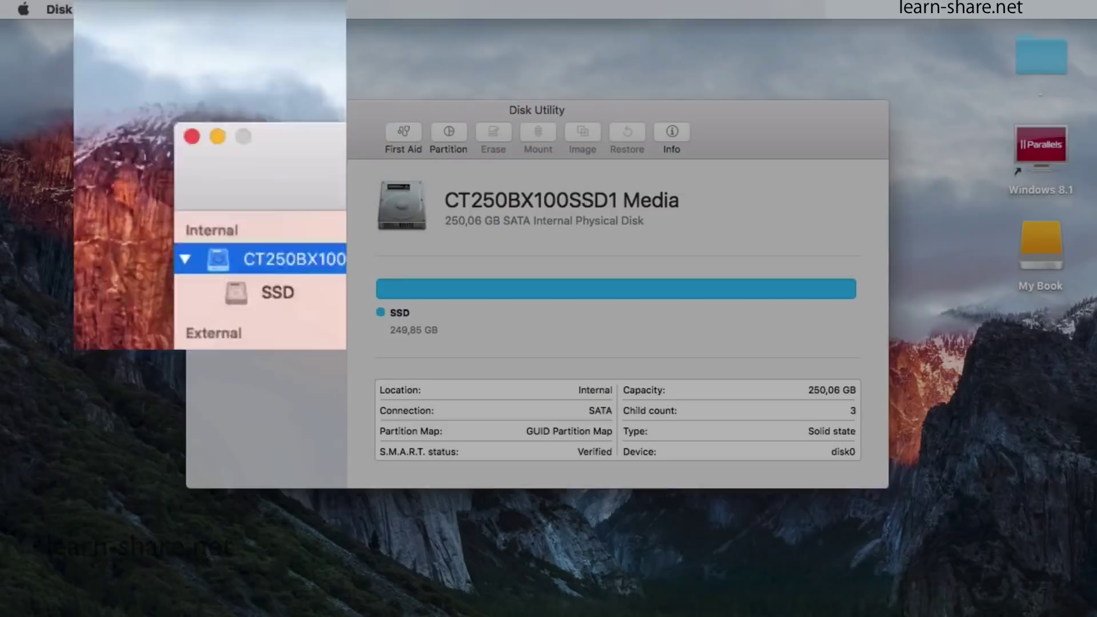
click(127, 7)
mouse_move(160, 29)
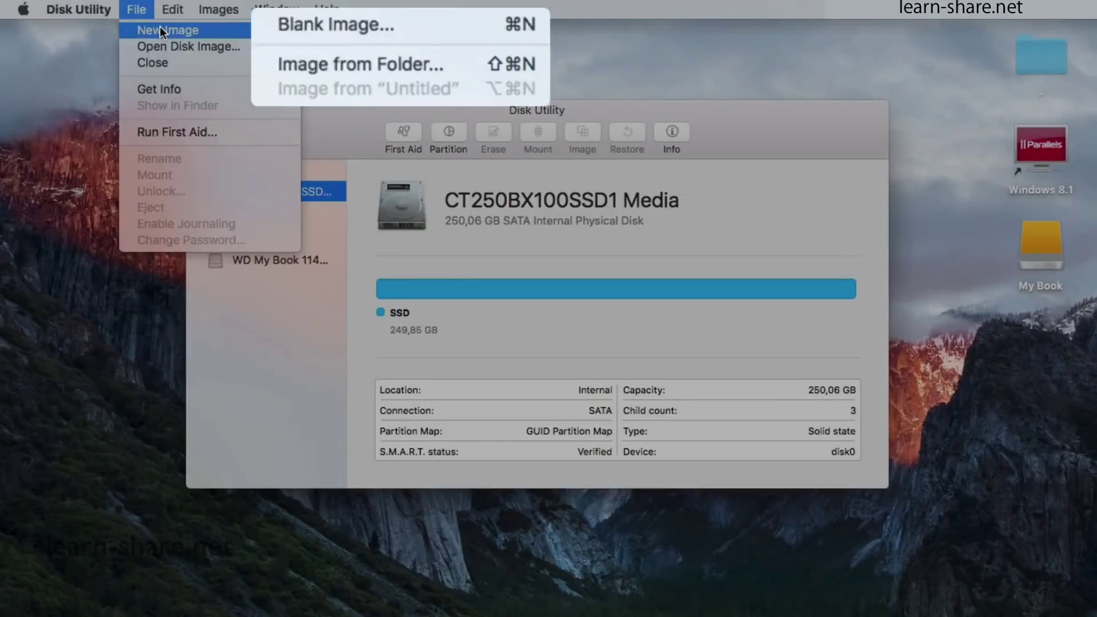
click(293, 64)
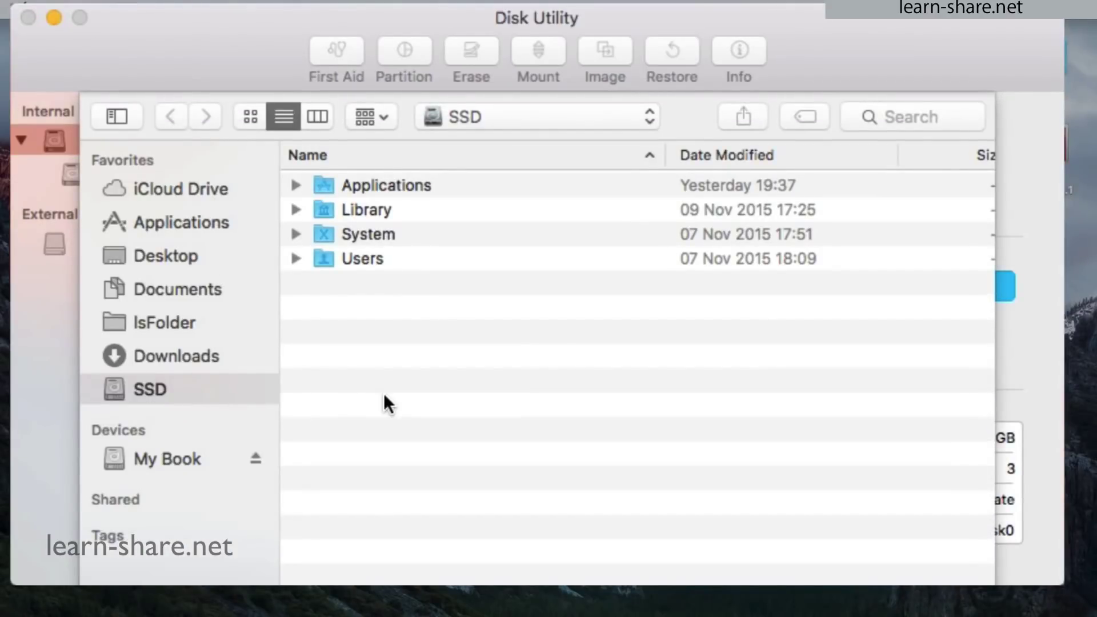
key(super+Up)
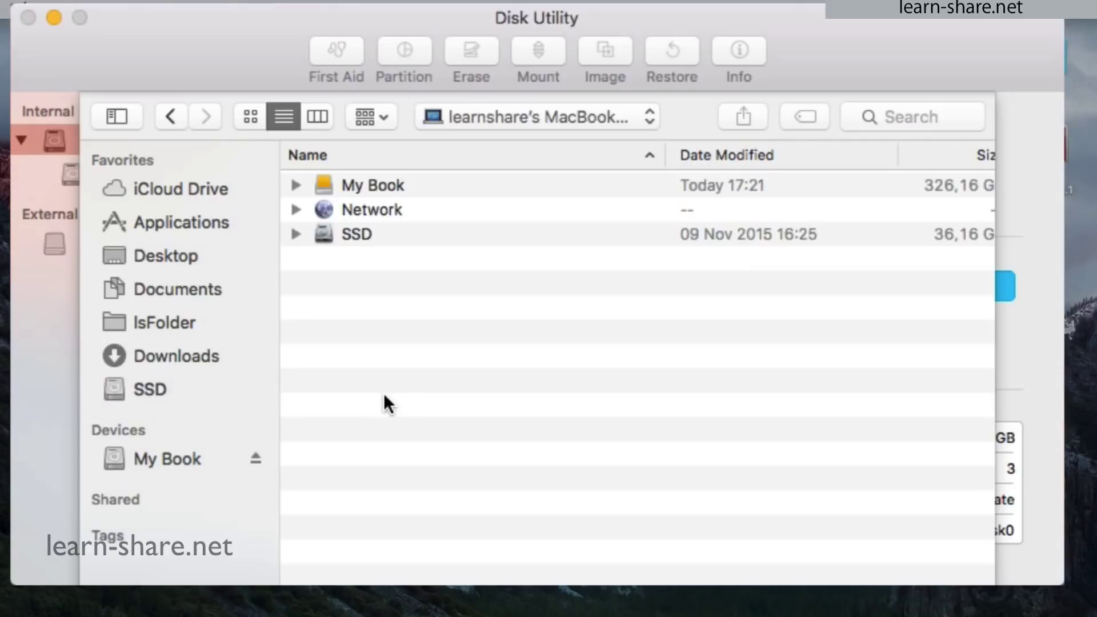
click(326, 236)
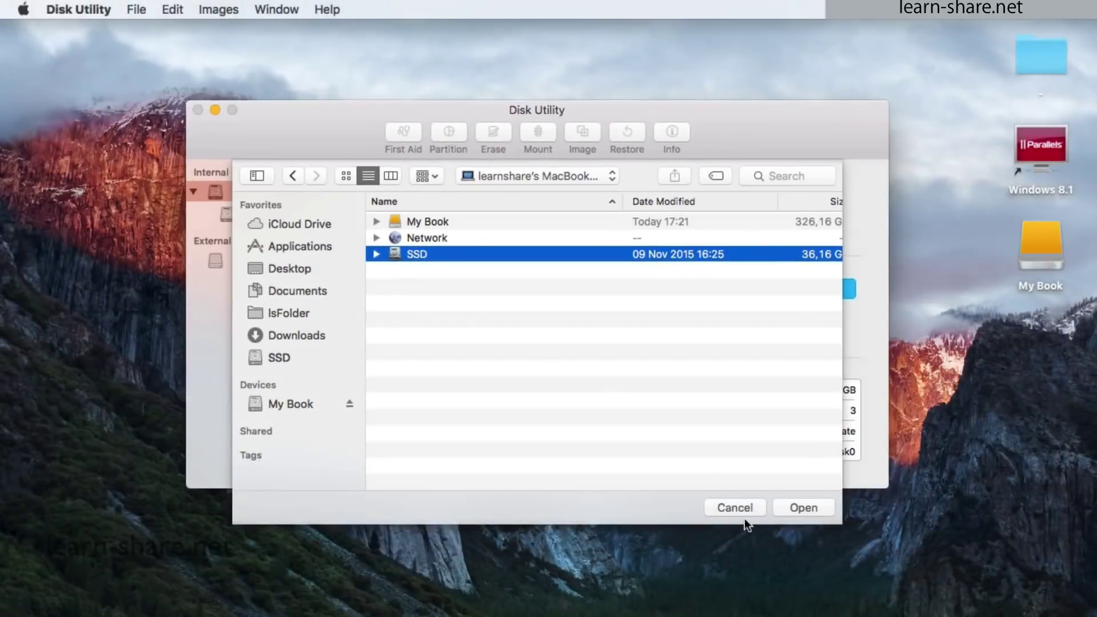
click(797, 507)
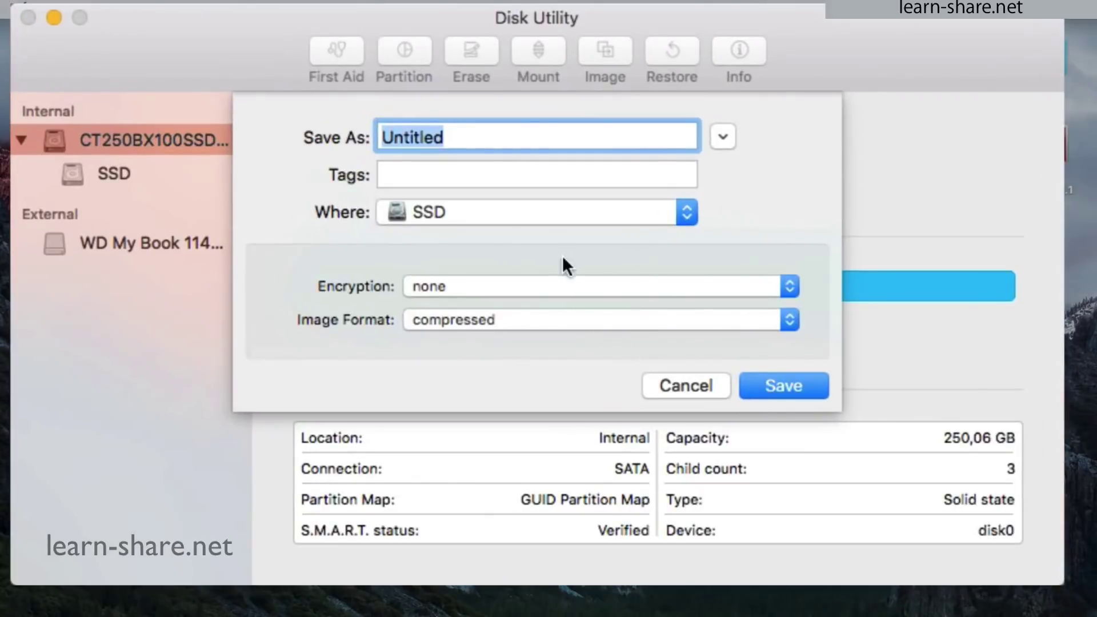
Step: Name the image MyMac, save it on My Book, and authorise with the admin password
text(MyMac)
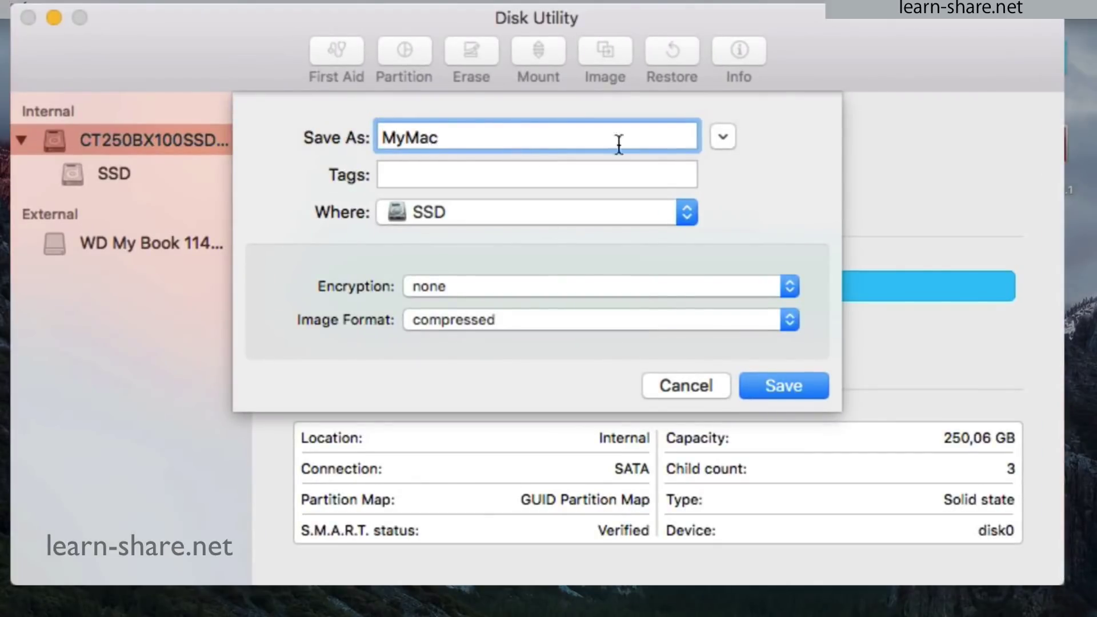
click(685, 212)
click(420, 214)
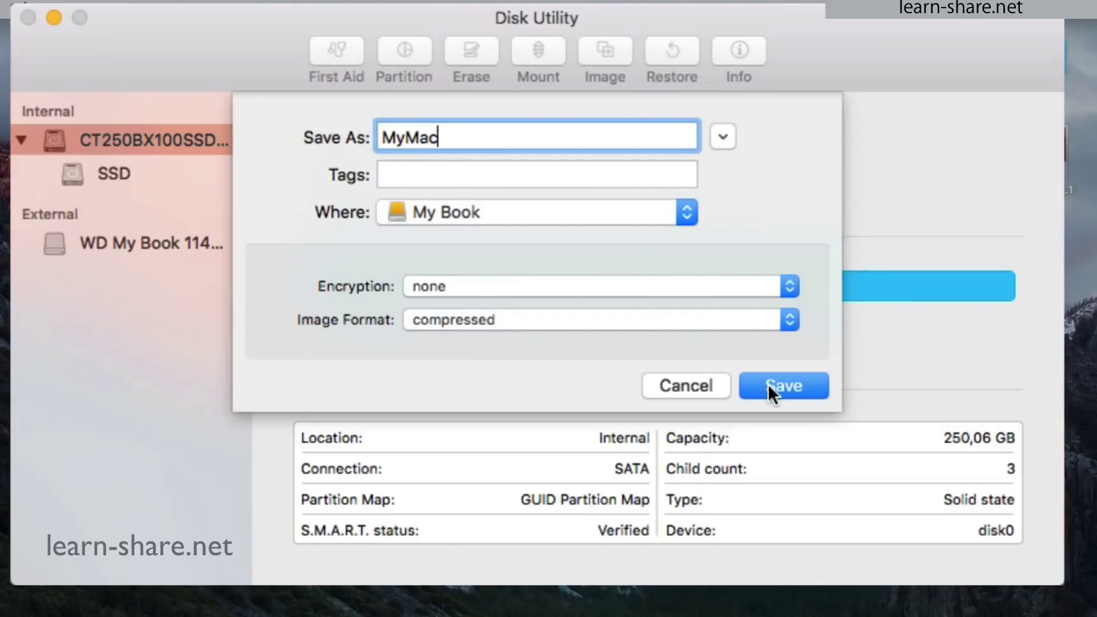
click(783, 386)
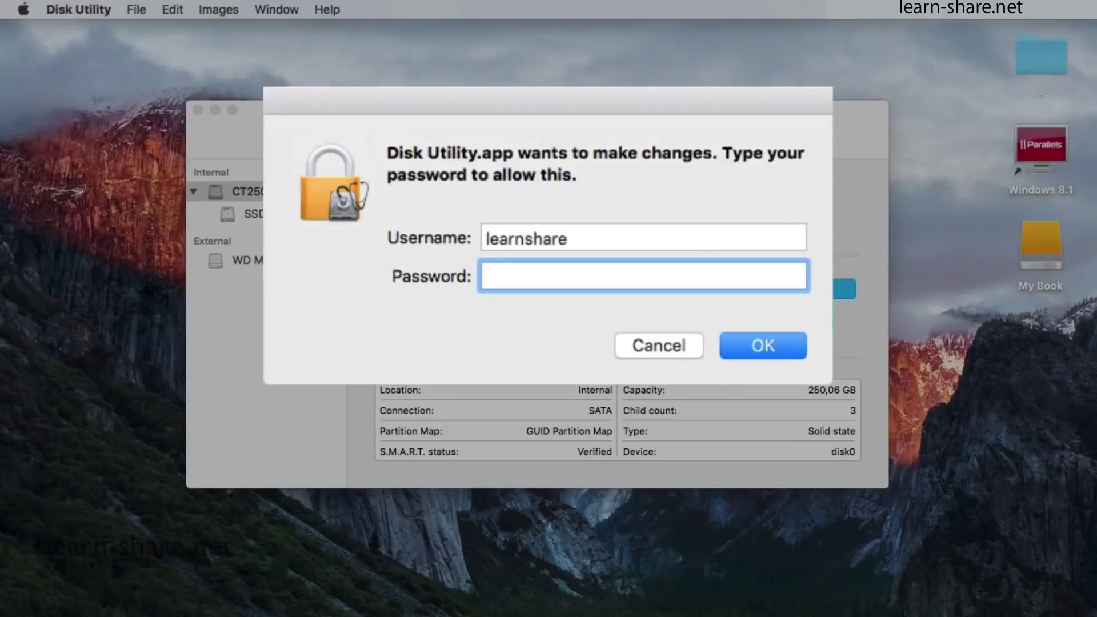
text(******)
key(Return)
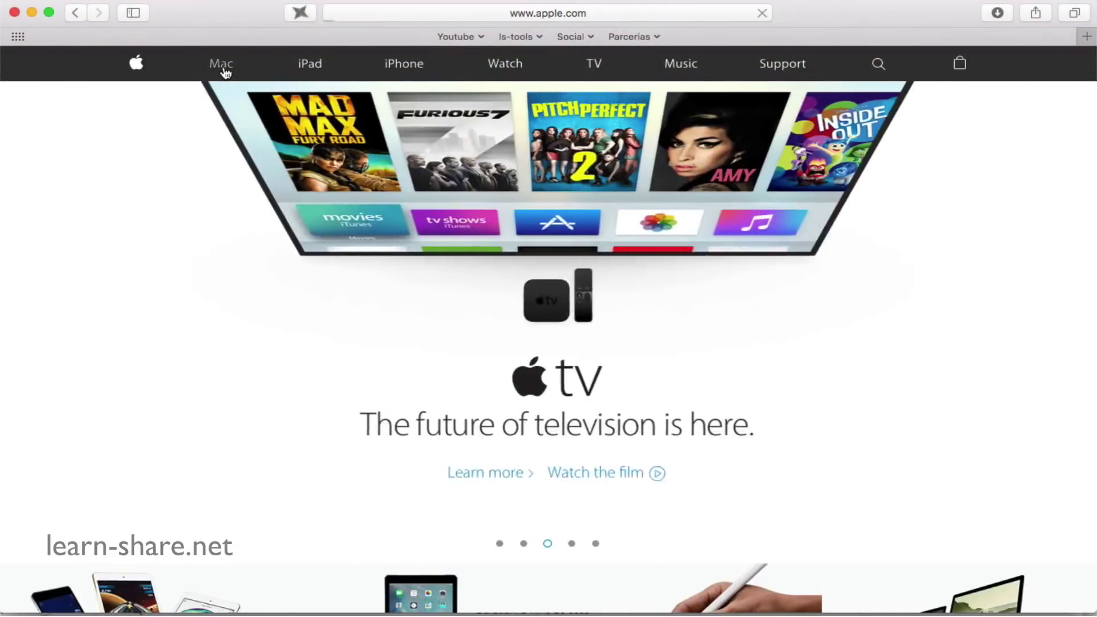
click(223, 66)
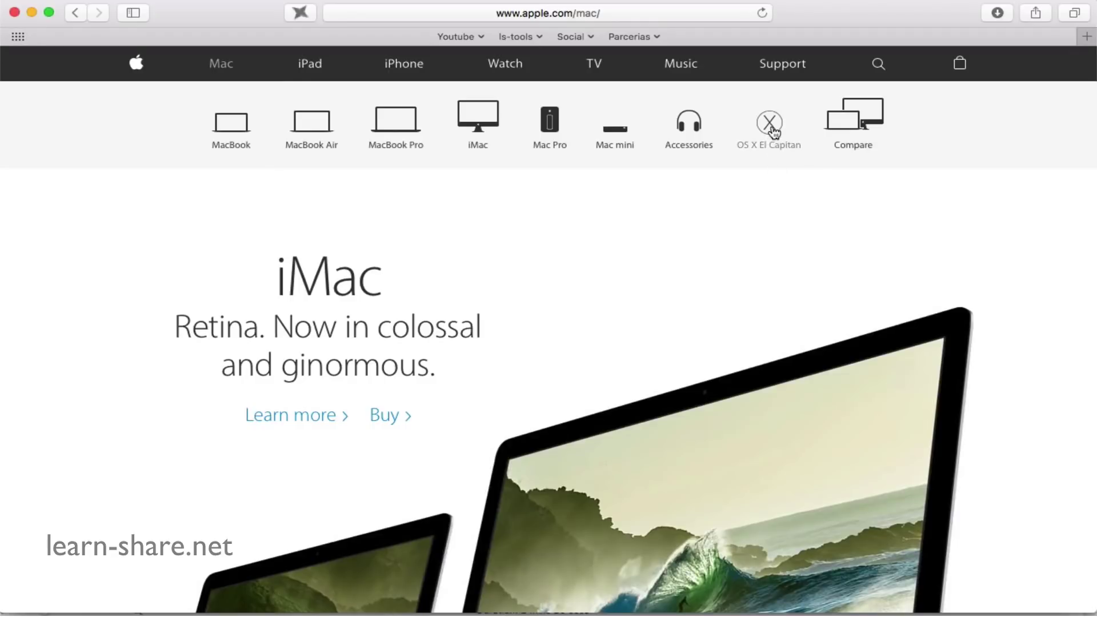
click(771, 127)
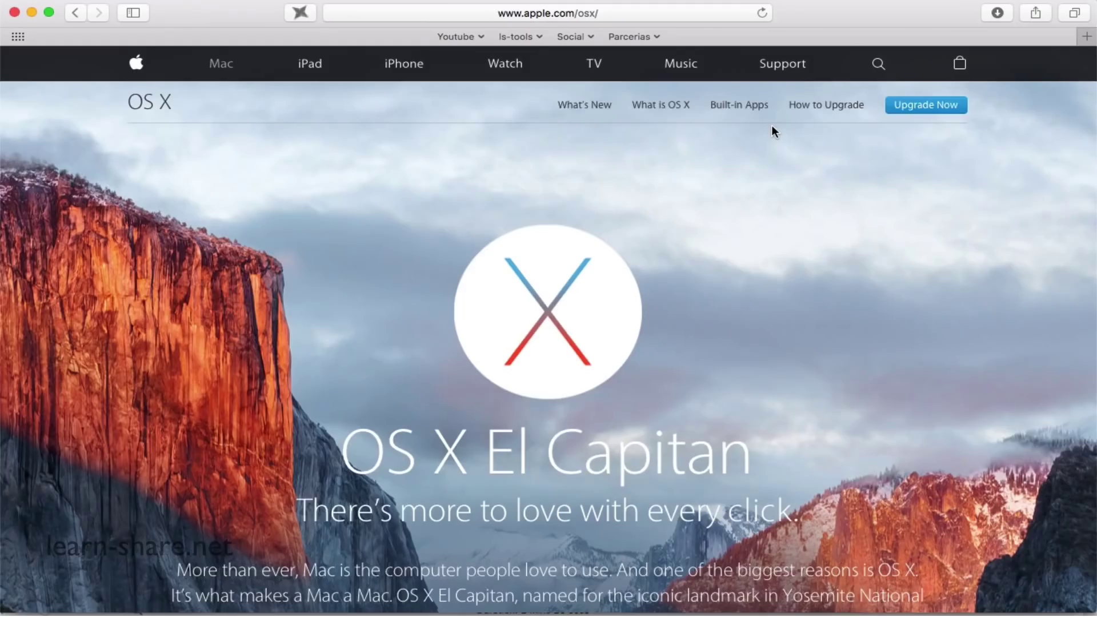
click(926, 108)
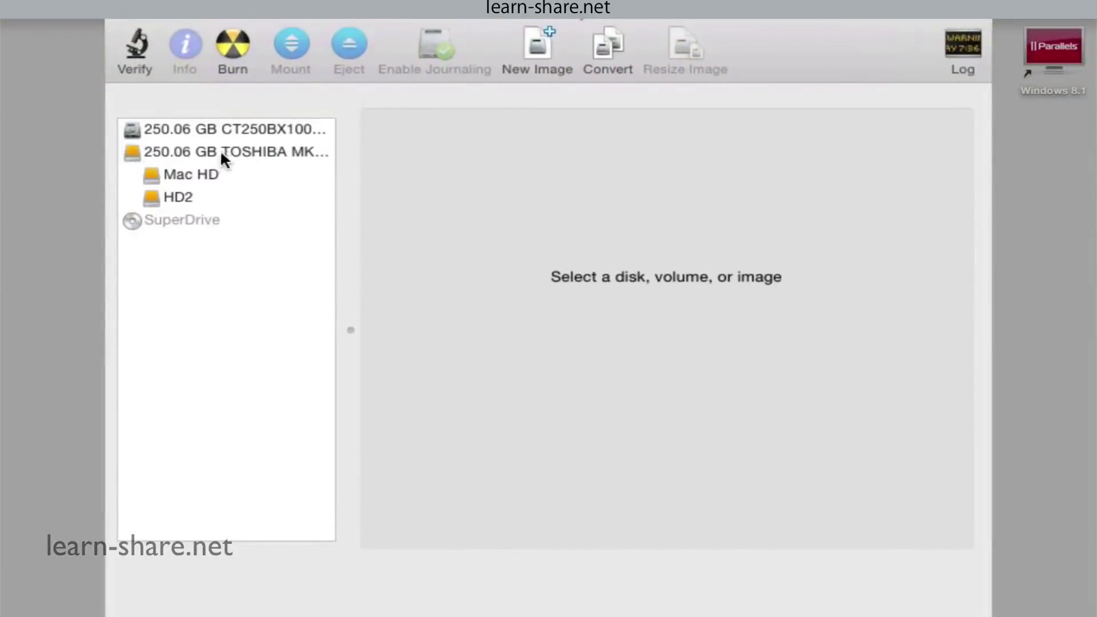
Step: Lay out the CT250BX100 drive as one Mac OS Extended (Journaled) partition named SSD
click(220, 128)
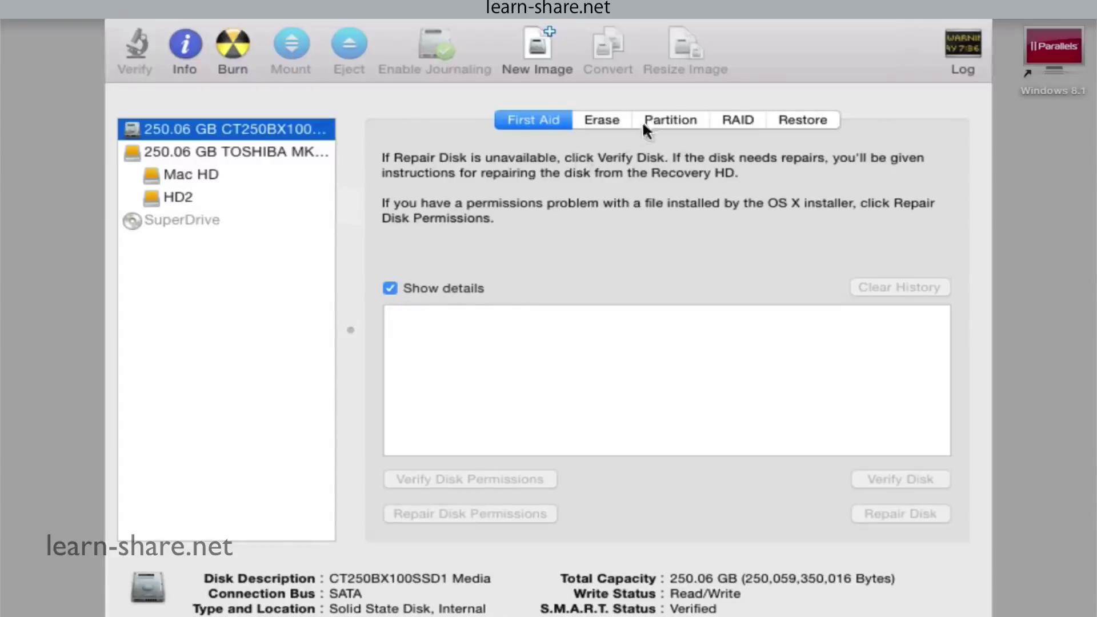
click(670, 122)
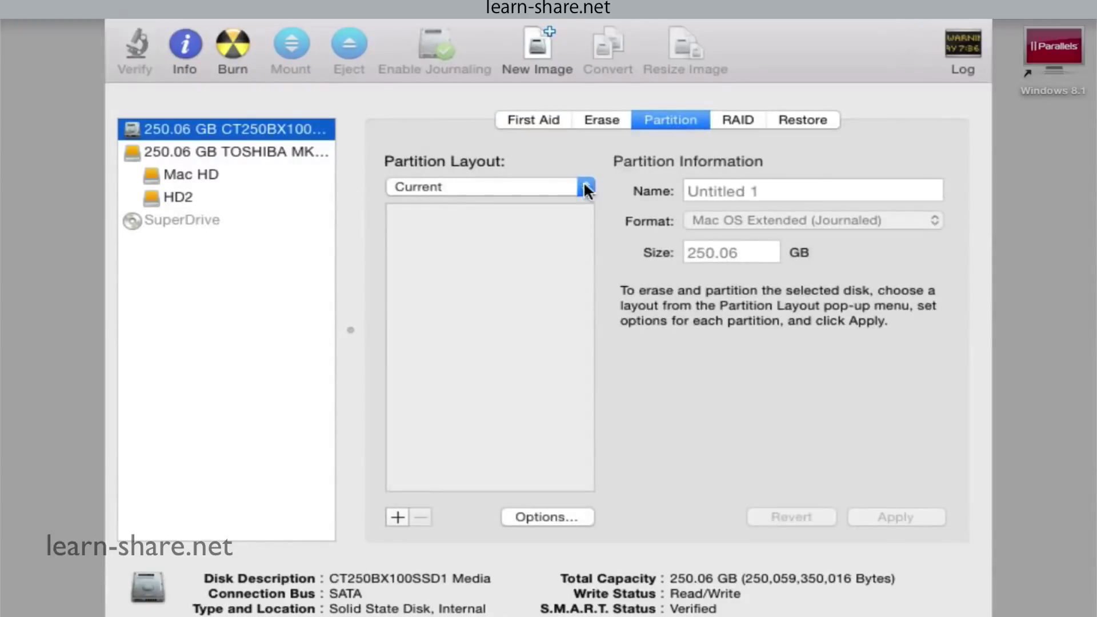
click(586, 187)
click(549, 163)
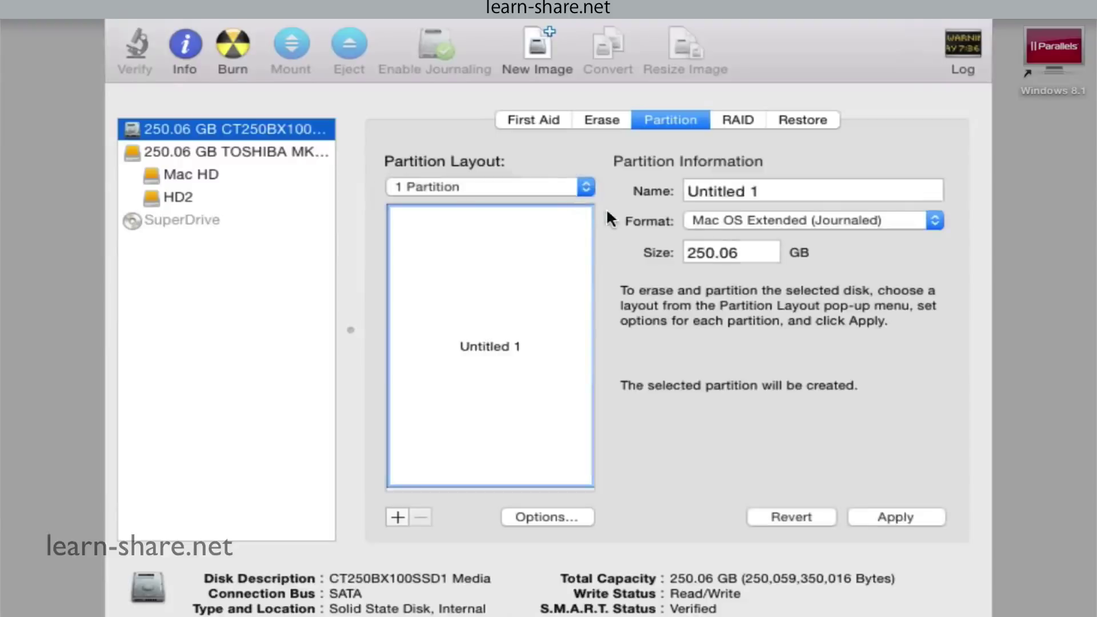
click(729, 192)
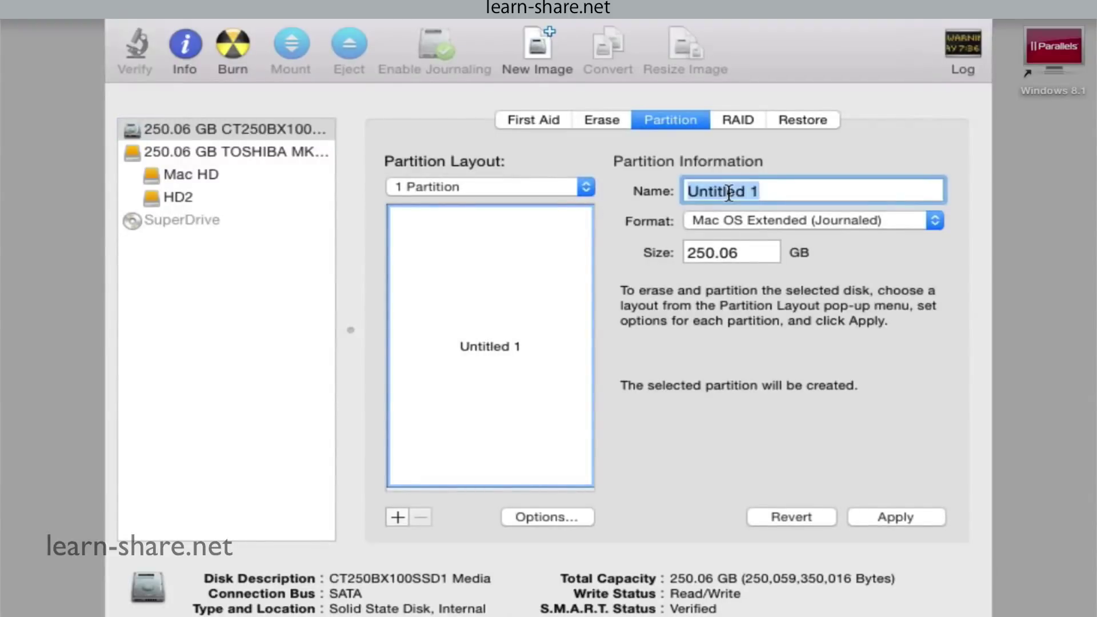
text(SSD)
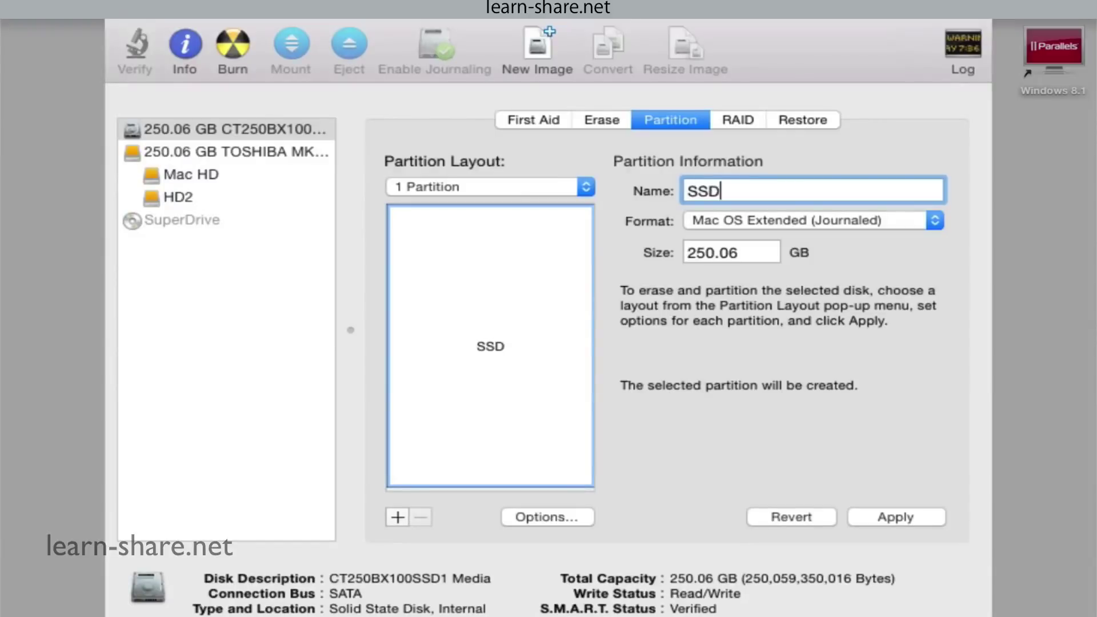
click(898, 228)
click(851, 220)
Step: Use a GUID Partition Table, apply the partitioning, and inspect the new SSD volume
click(546, 514)
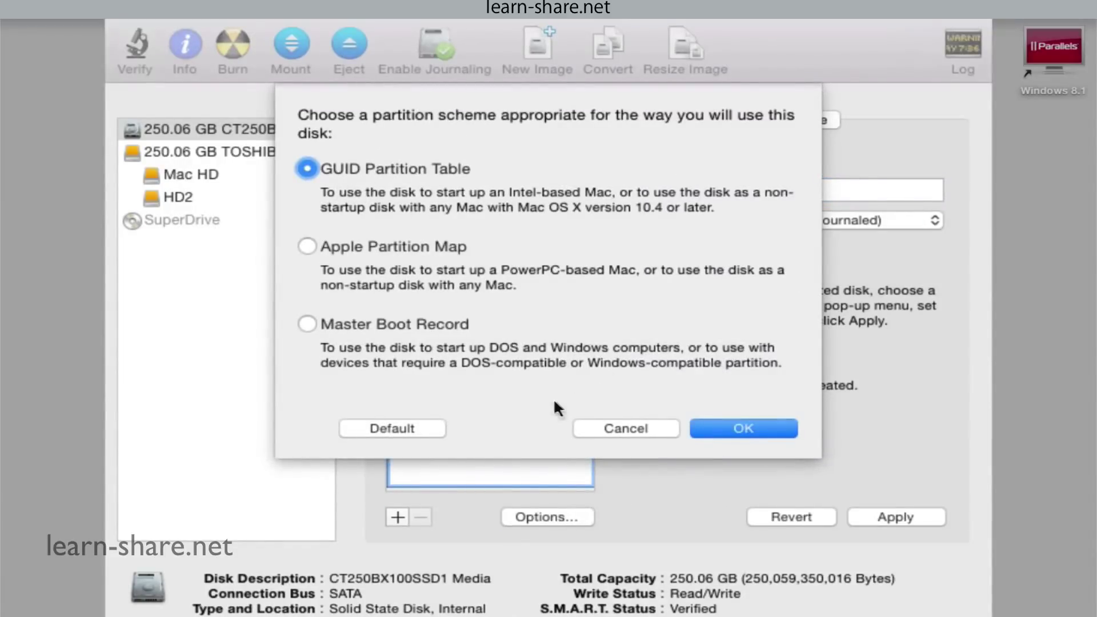
click(744, 429)
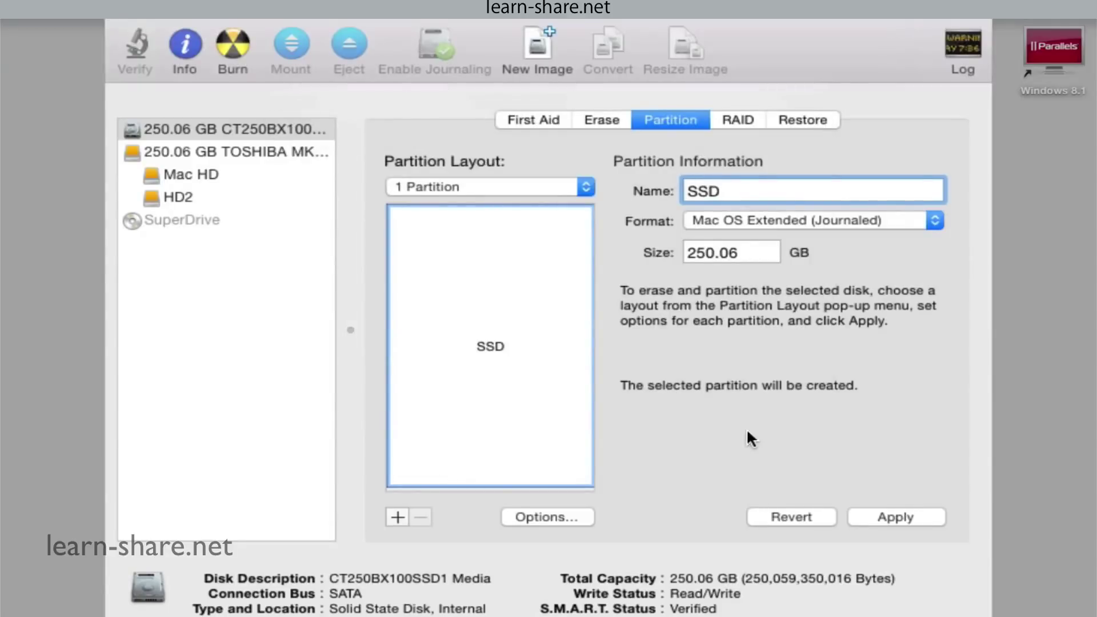
click(900, 517)
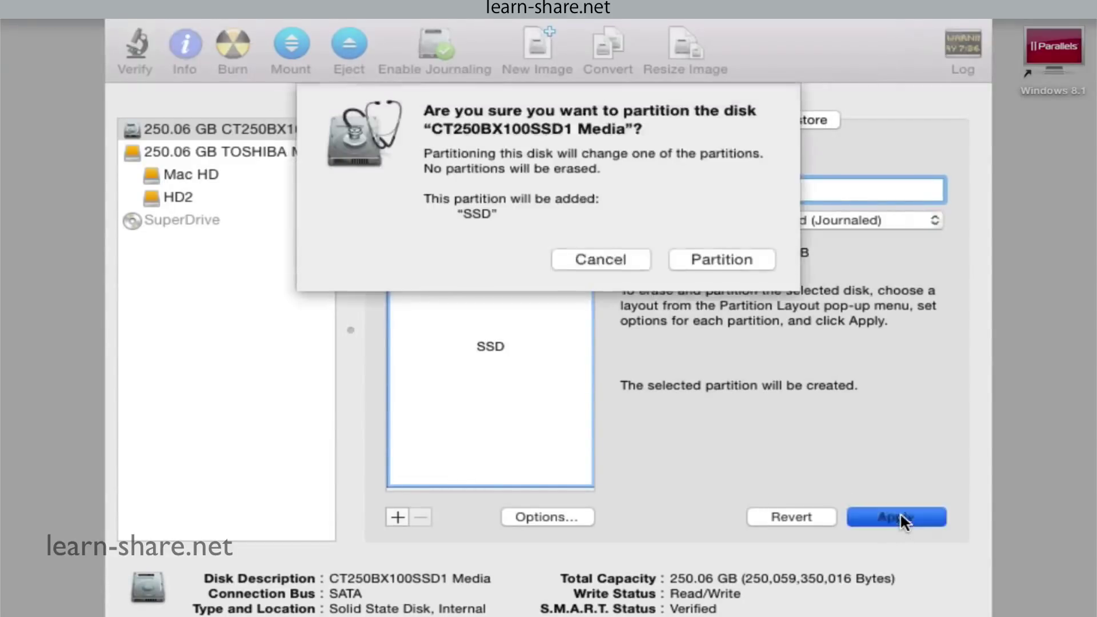
click(722, 259)
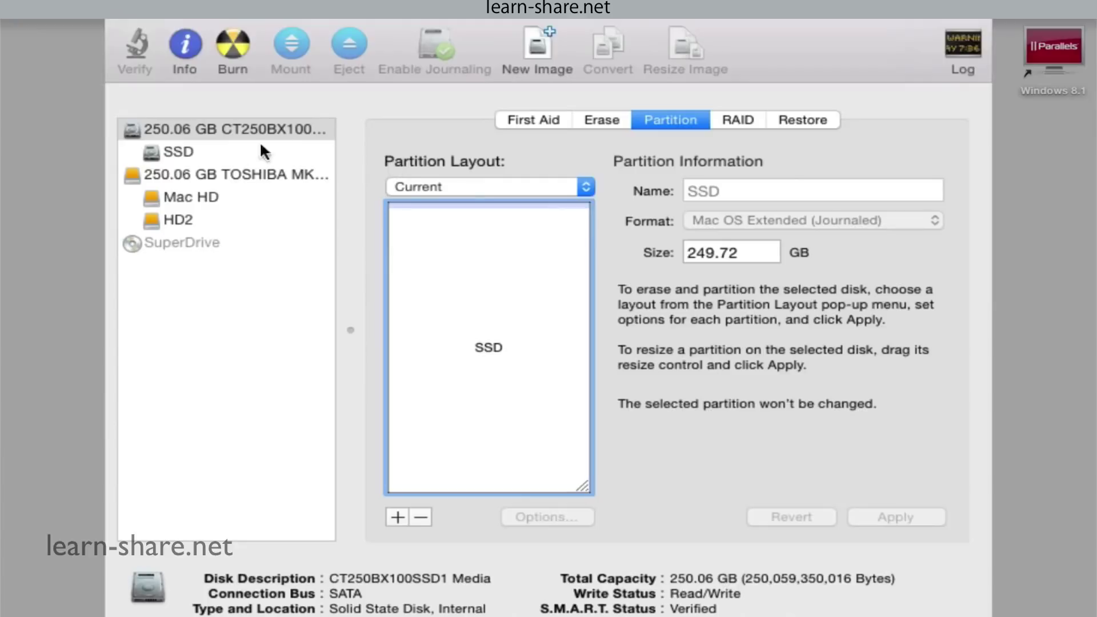
click(190, 150)
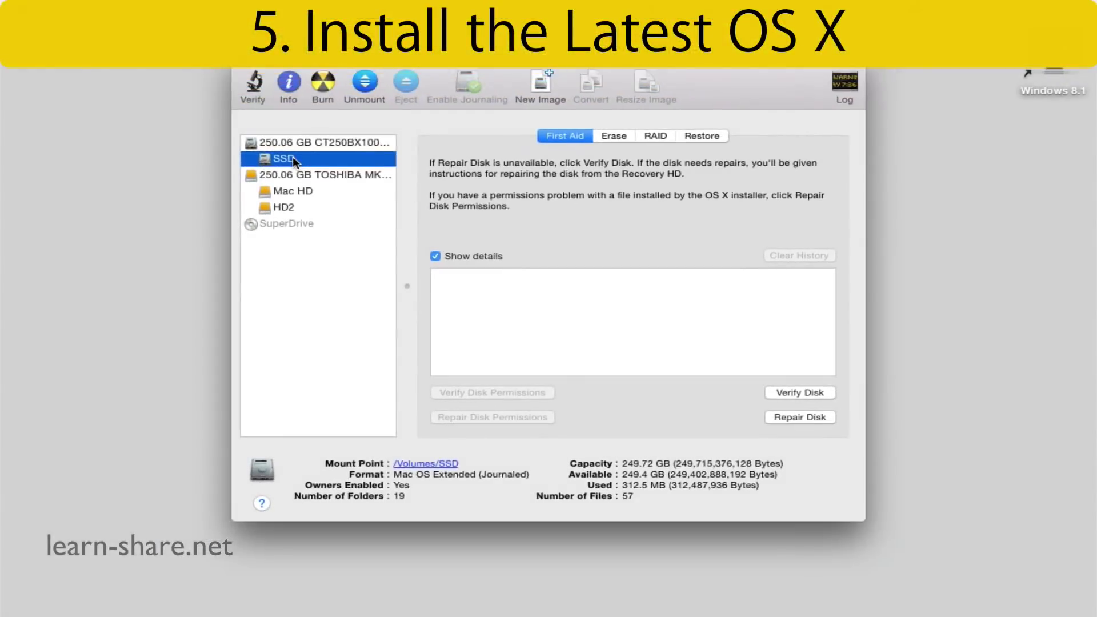
Step: Get past the El Capitan installer's welcome screen and accept the software licence
click(252, 116)
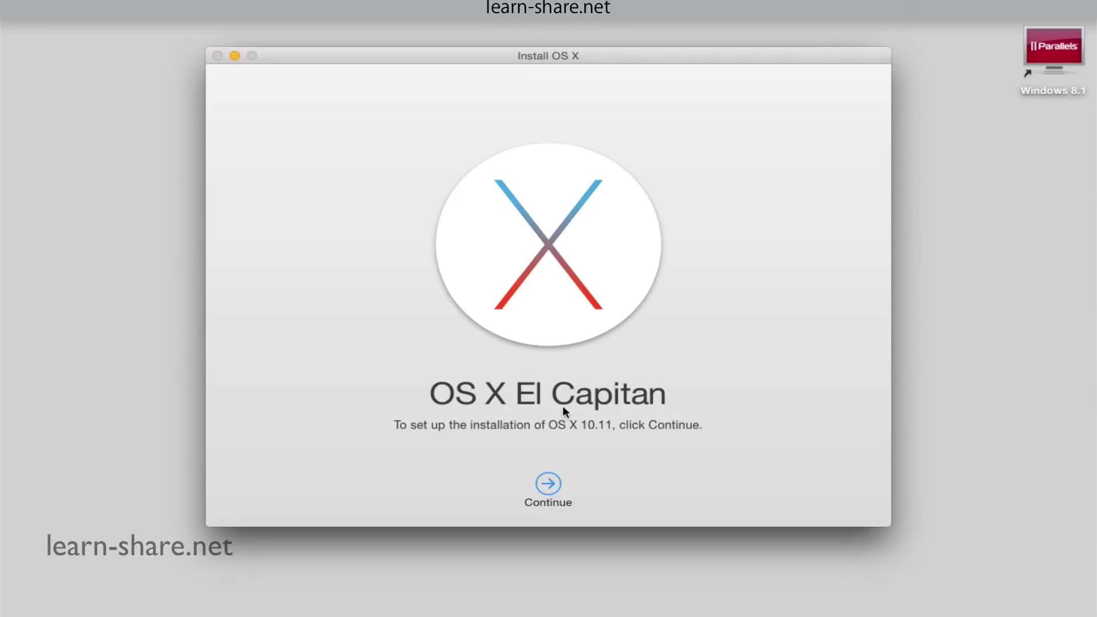
click(549, 484)
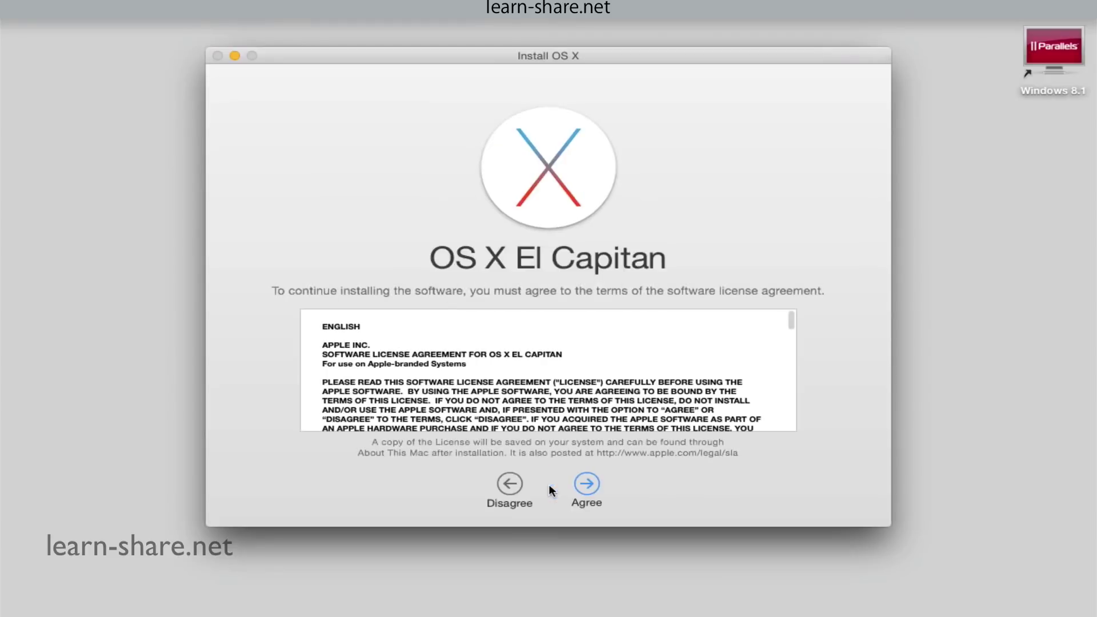
click(587, 484)
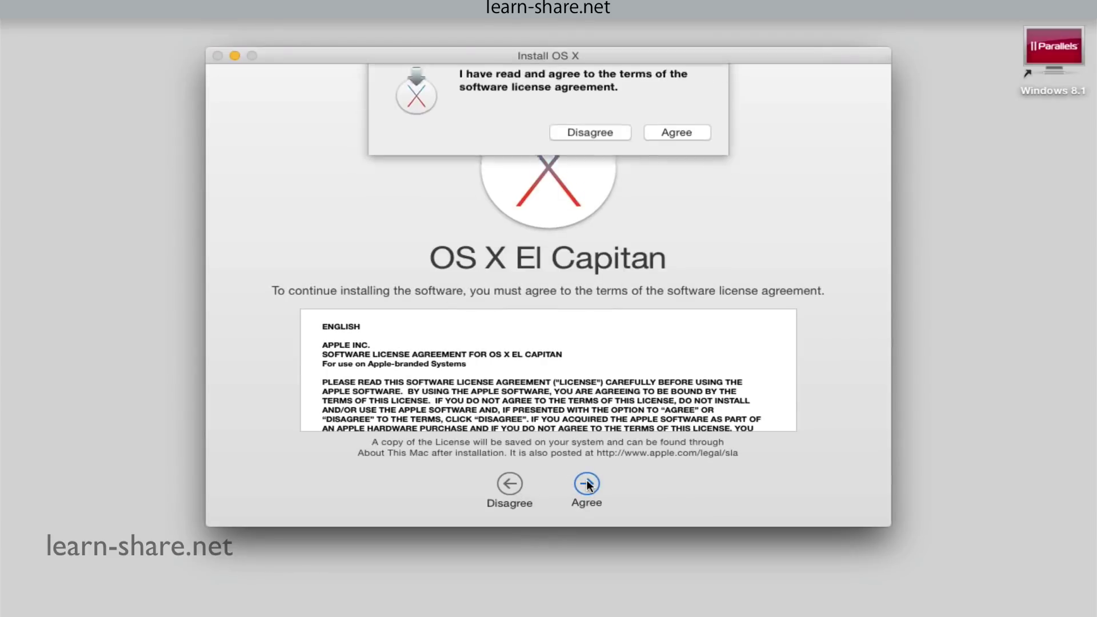
click(671, 142)
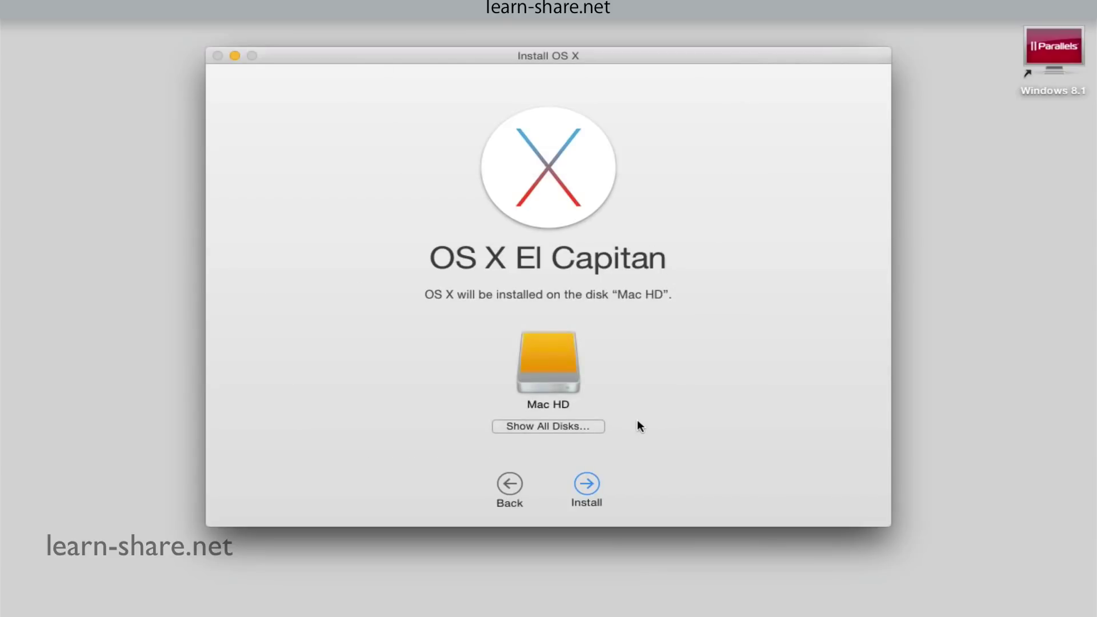
Step: Install El Capitan onto the SSD disk, authorising with the administrator password
click(561, 426)
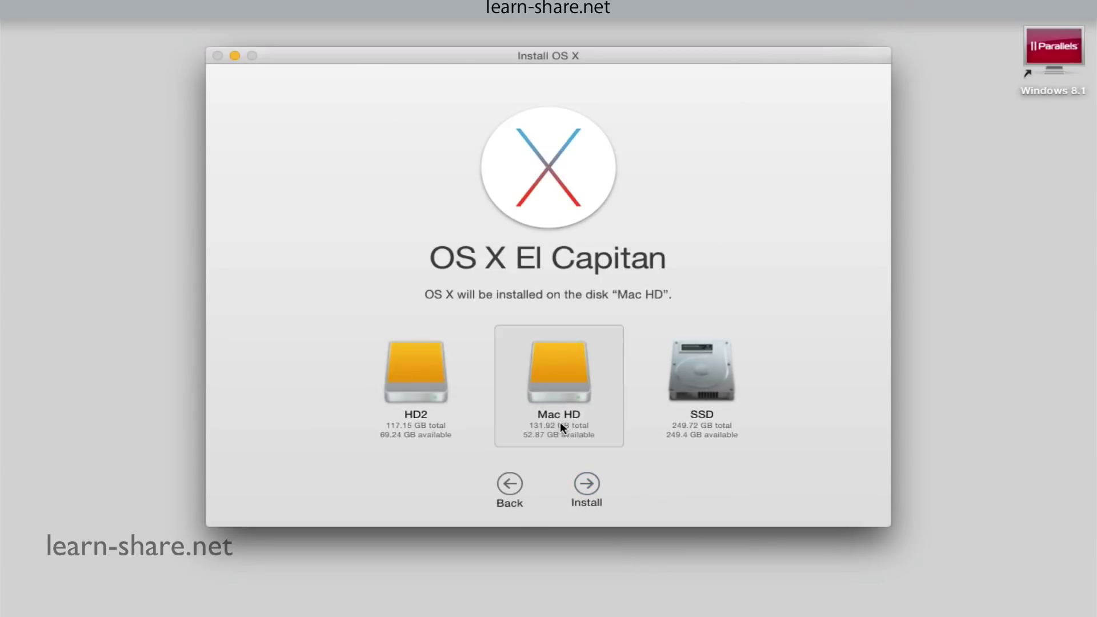
click(700, 388)
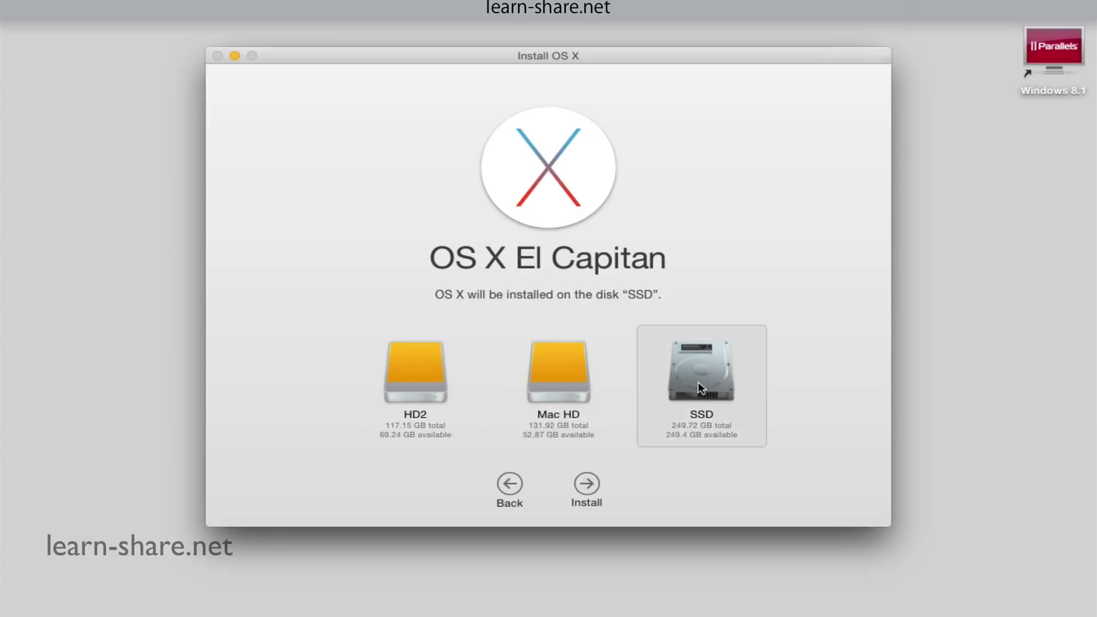
click(587, 485)
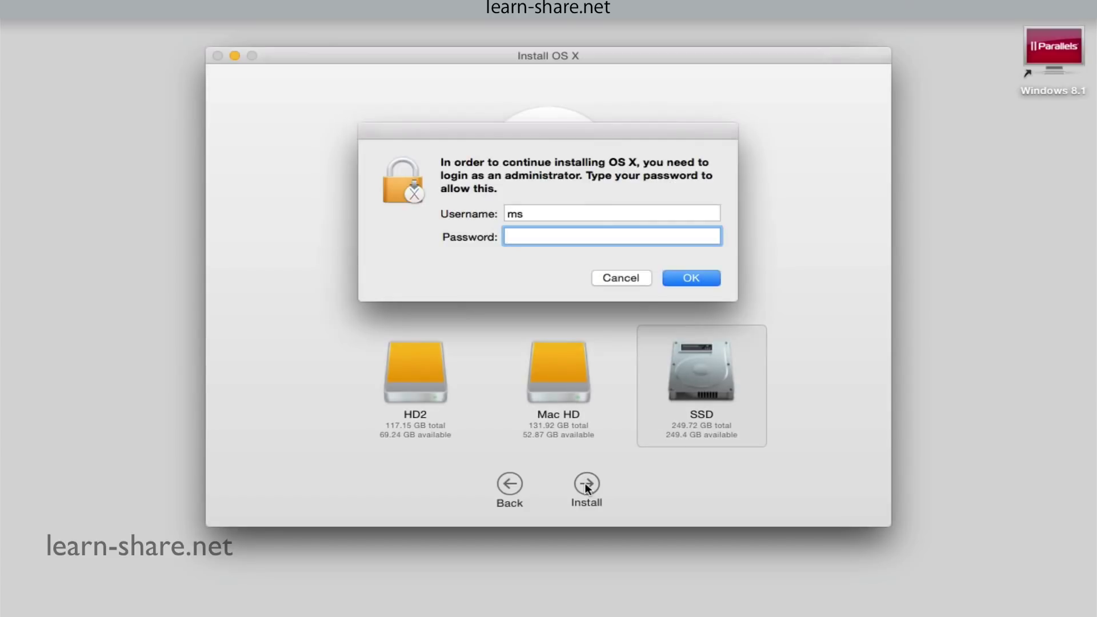
text(******)
key(Return)
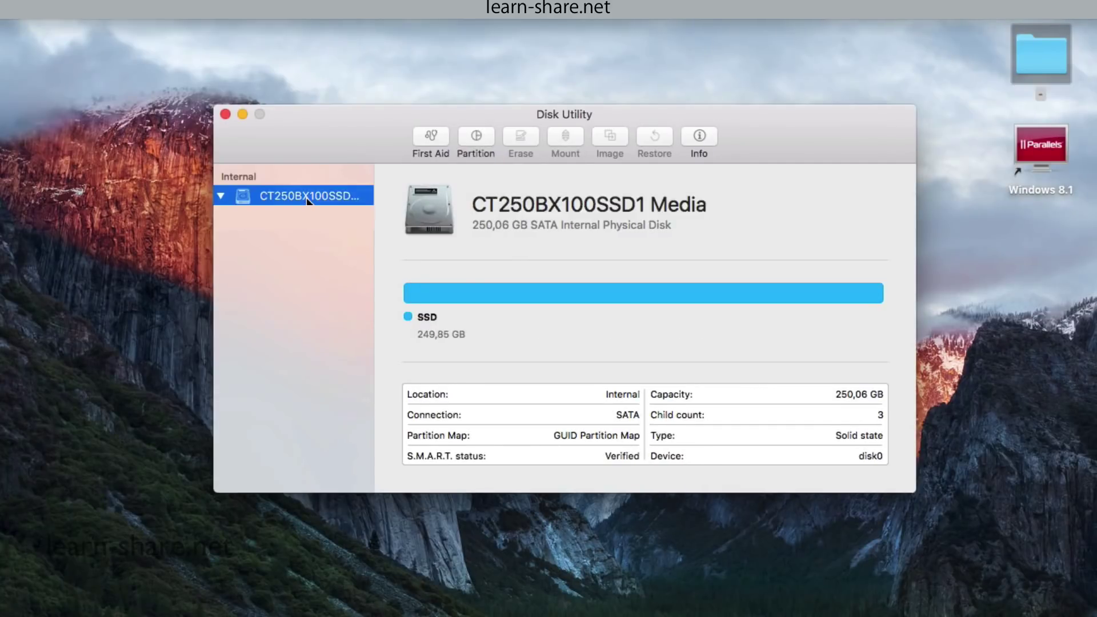
Step: Open the drive's partition settings and enter 249 GB as the SSD partition size
click(172, 7)
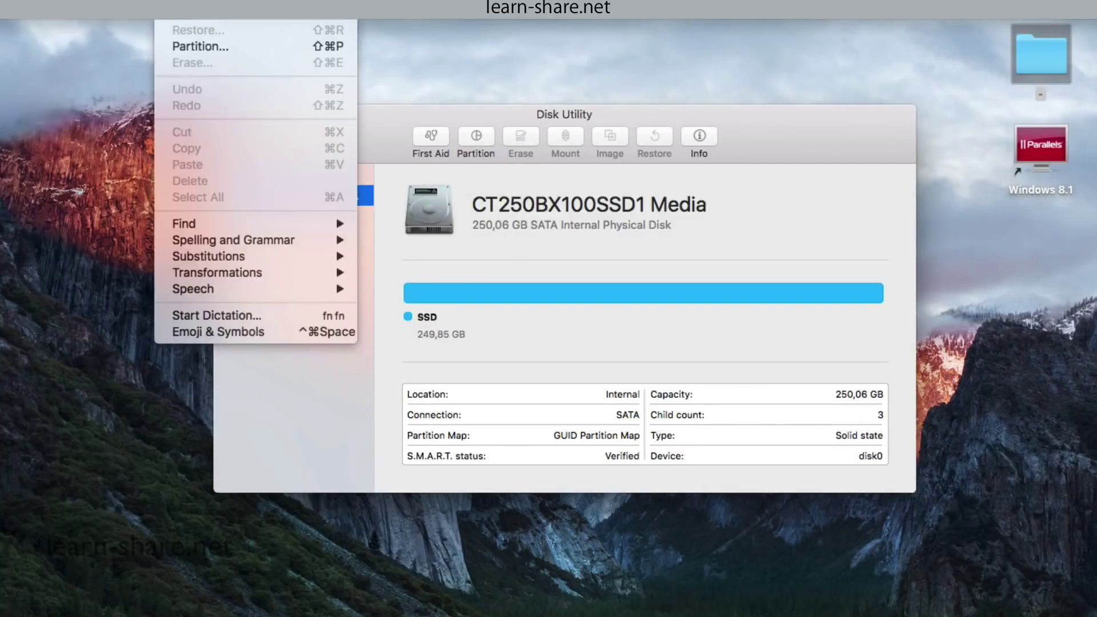
click(186, 45)
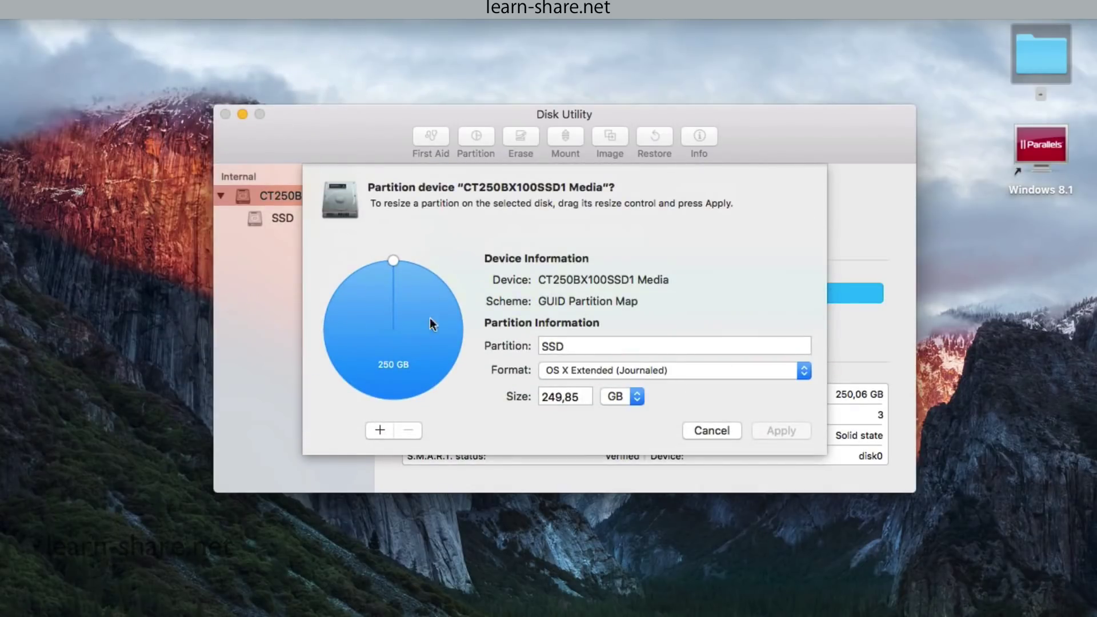
mouse_move(393, 262)
mouse_down()
mouse_move(397, 277)
mouse_move(393, 262)
mouse_up()
key(Tab)
text(249)
click(728, 429)
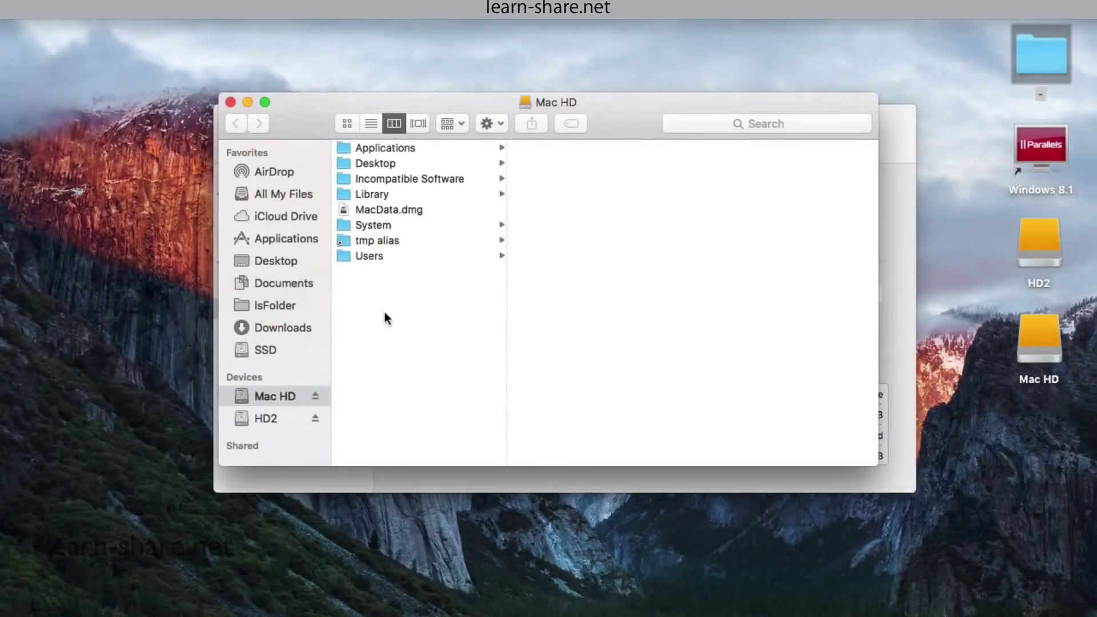
Step: Copy all eight top-level Mac HD items, then show the SSD volume's contents
drag(386, 308, 388, 145)
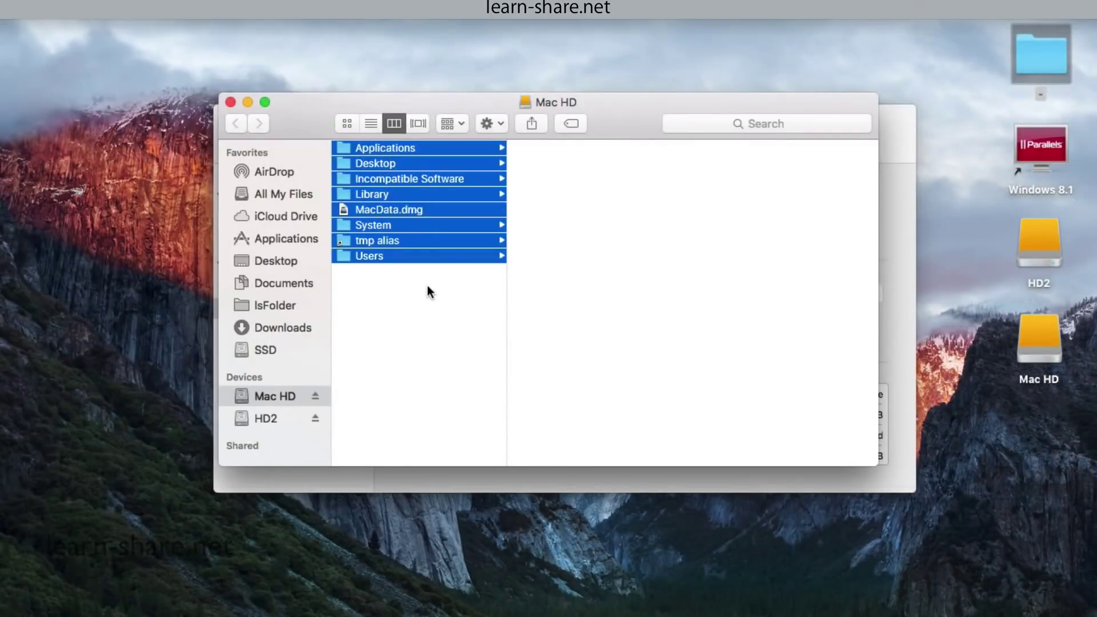
right_click(377, 145)
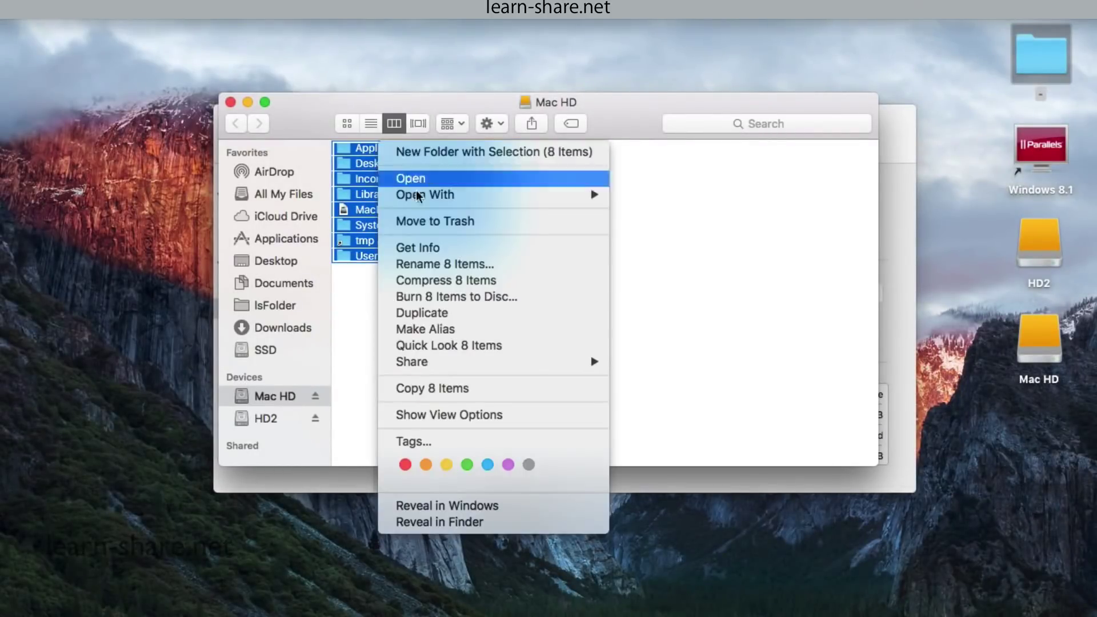
click(427, 384)
click(372, 322)
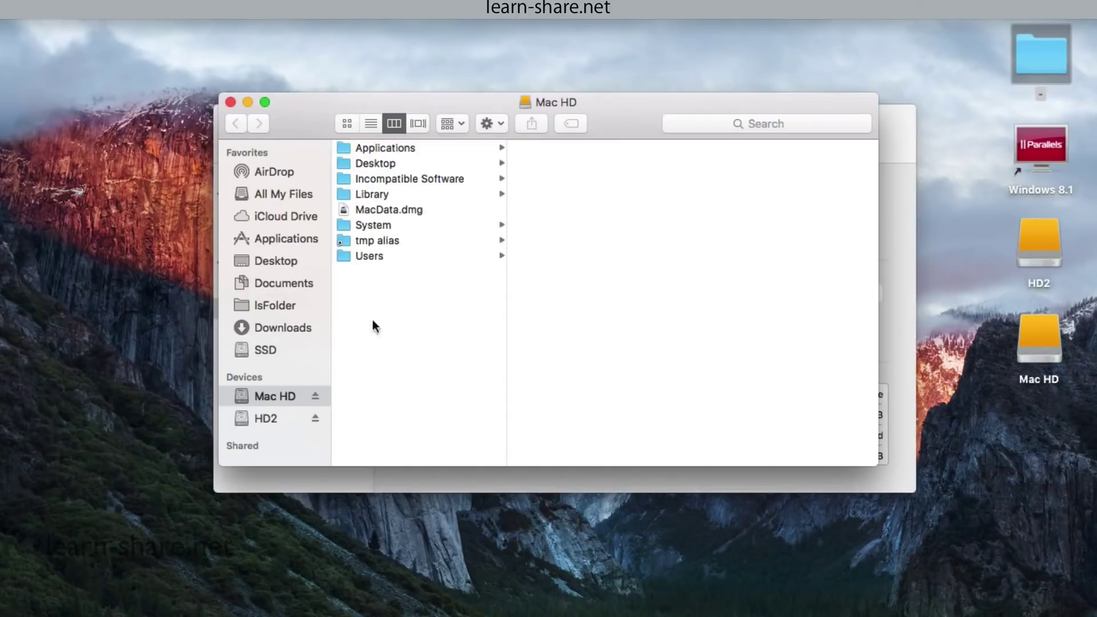
click(273, 351)
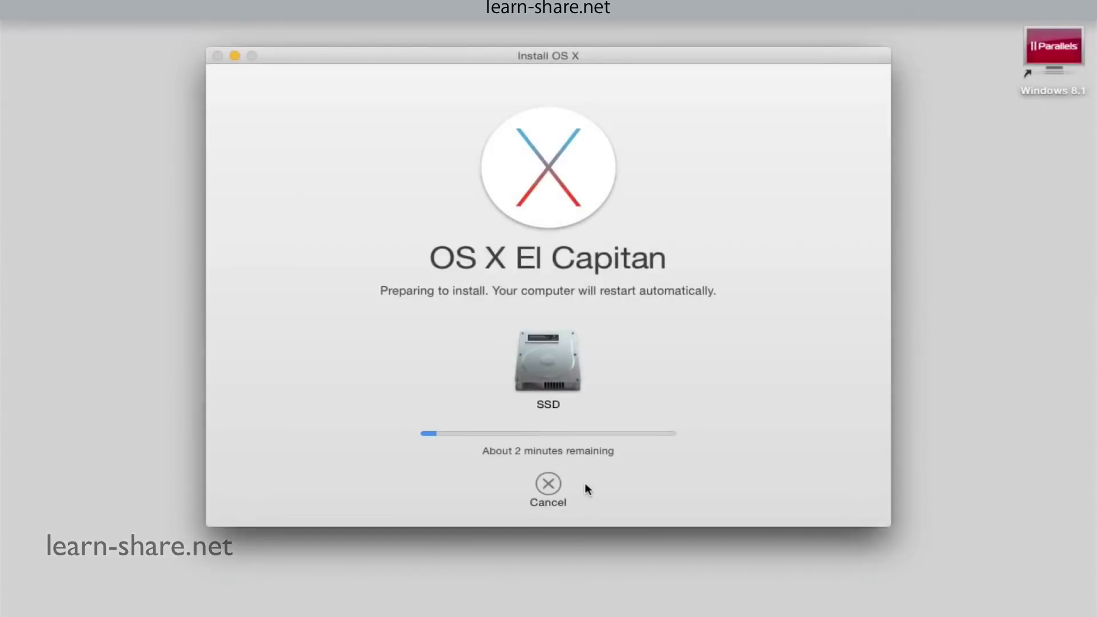